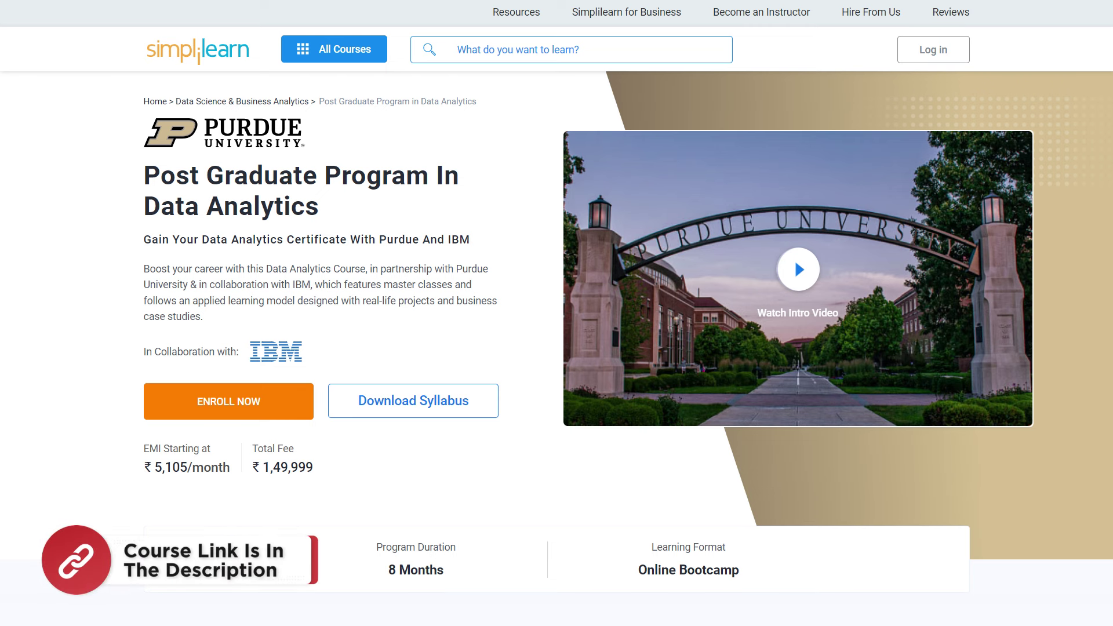
Step: Scroll the Simplilearn course page down to the Data Analytics Certification Advantage section with the Purdue and IBM certificates
{"action": "scroll", "coordinate": [557, 289], "scroll_direction": "down", "scroll_amount": 2}
{"action": "scroll", "coordinate": [556, 290], "scroll_direction": "down", "scroll_amount": 2}
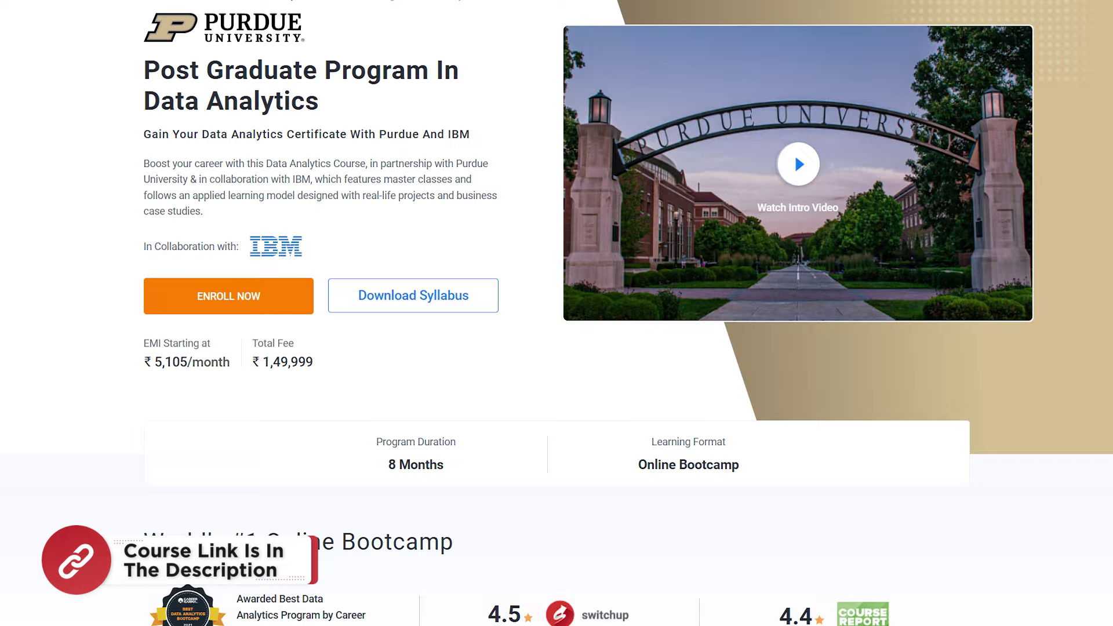
{"action": "scroll", "coordinate": [557, 290], "scroll_direction": "down", "scroll_amount": 2}
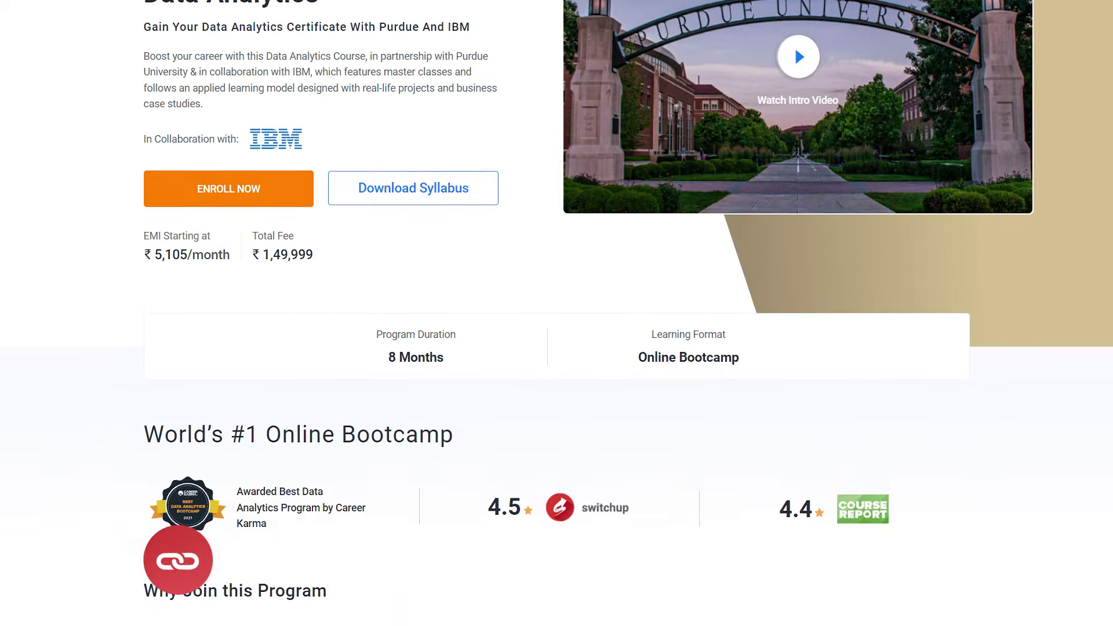
{"action": "scroll", "coordinate": [557, 290], "scroll_direction": "down", "scroll_amount": 2}
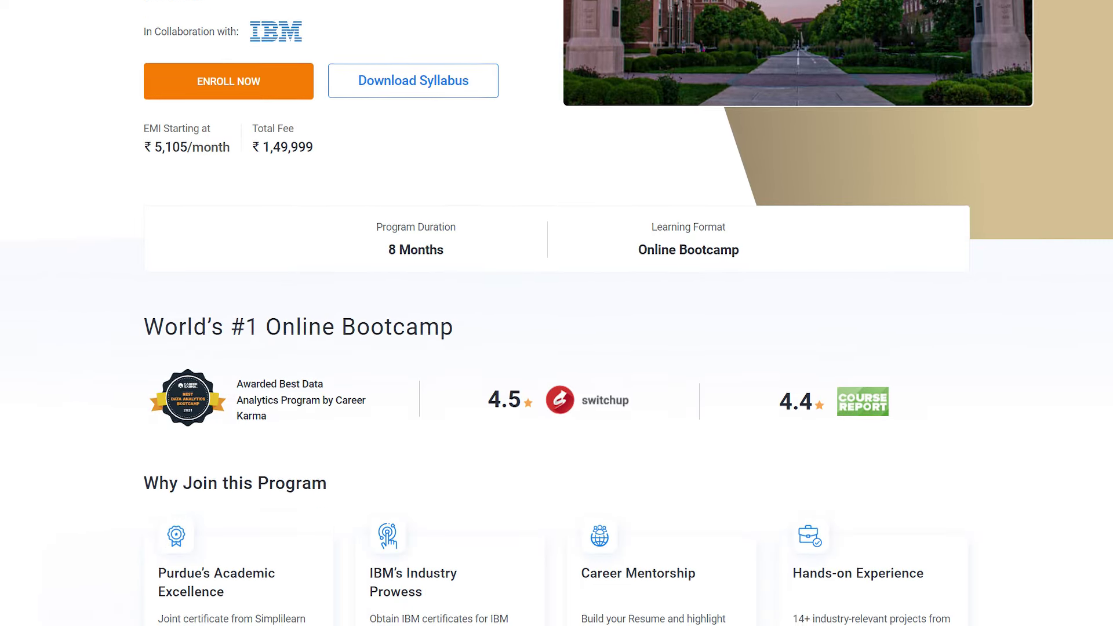
{"action": "scroll", "coordinate": [557, 290], "scroll_direction": "down", "scroll_amount": 2}
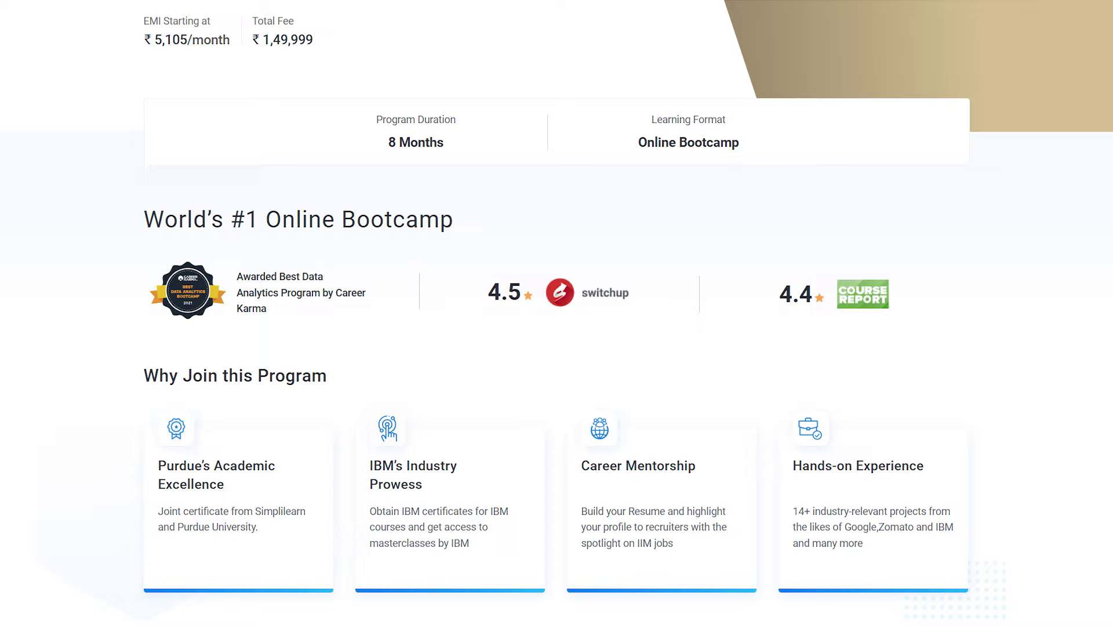
{"action": "scroll", "coordinate": [557, 289], "scroll_direction": "down", "scroll_amount": 2}
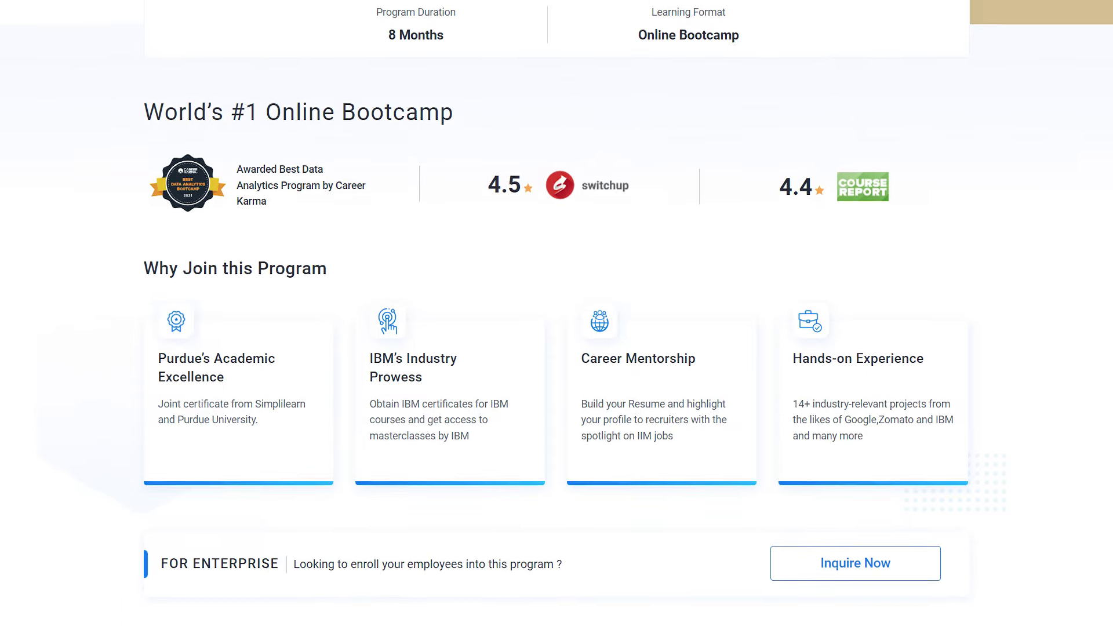
{"action": "scroll", "coordinate": [558, 290], "scroll_direction": "down", "scroll_amount": 2}
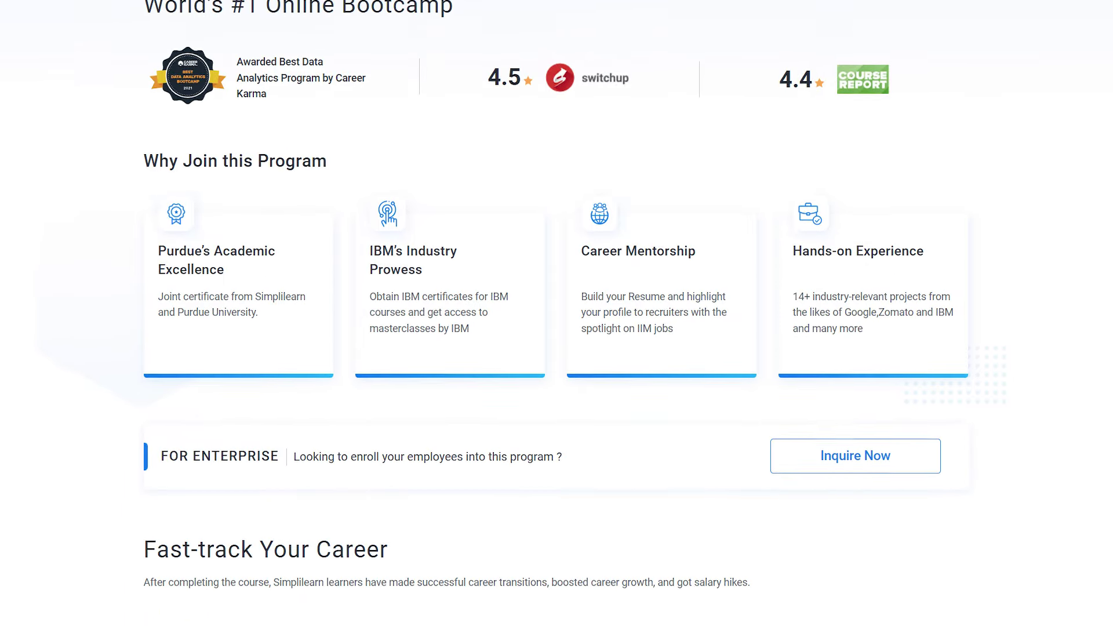
{"action": "scroll", "coordinate": [557, 289], "scroll_direction": "down", "scroll_amount": 2}
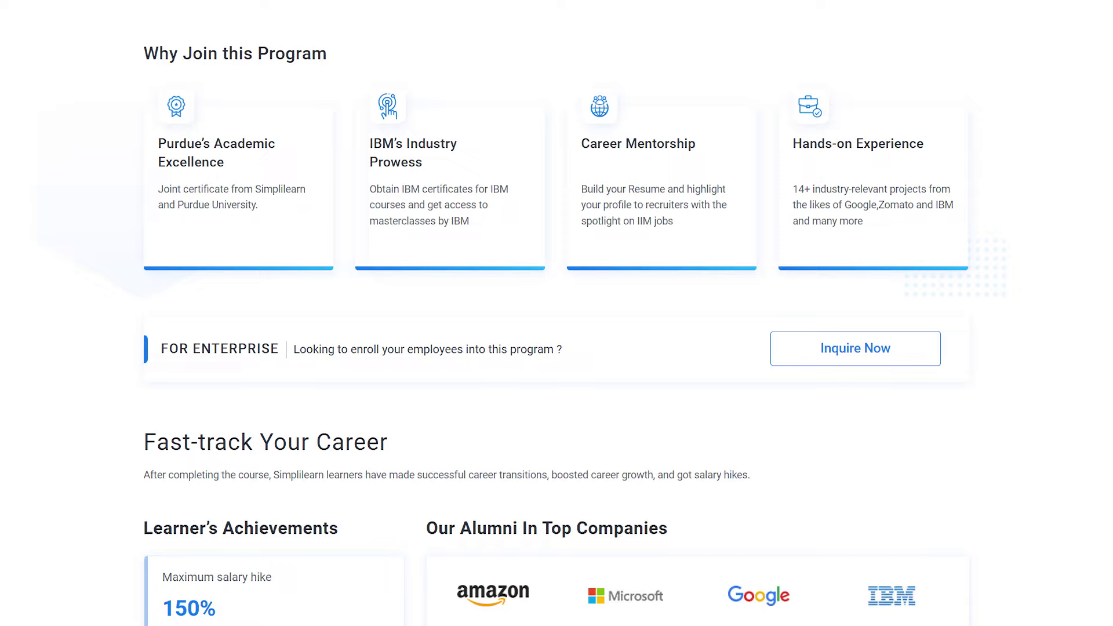
{"action": "scroll", "coordinate": [556, 290], "scroll_direction": "down", "scroll_amount": 2}
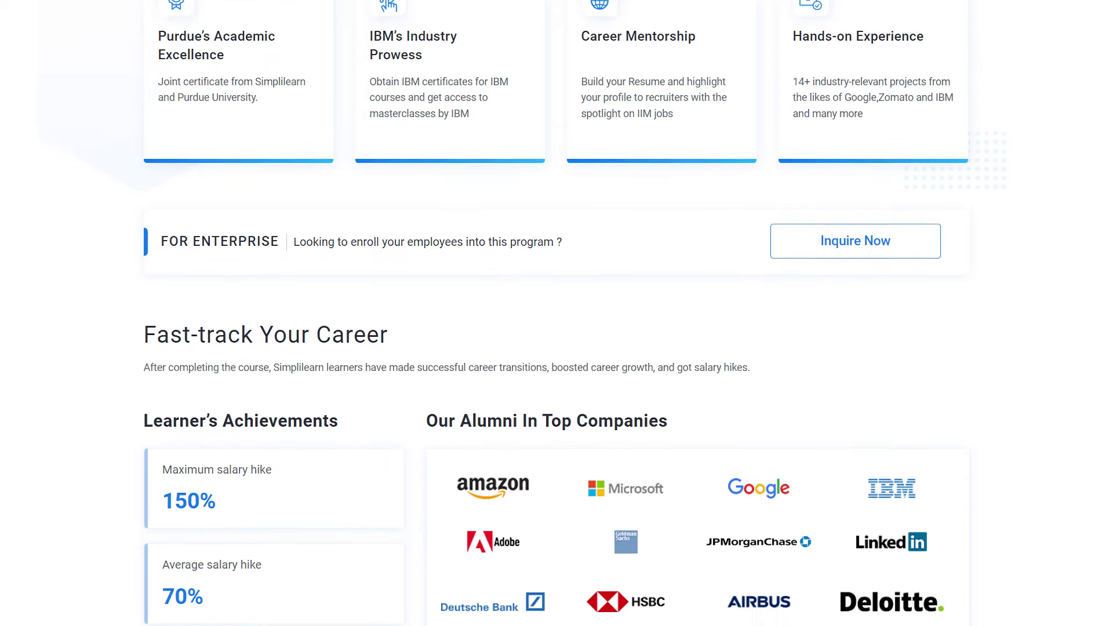
{"action": "scroll", "coordinate": [557, 314], "scroll_direction": "down", "scroll_amount": 2}
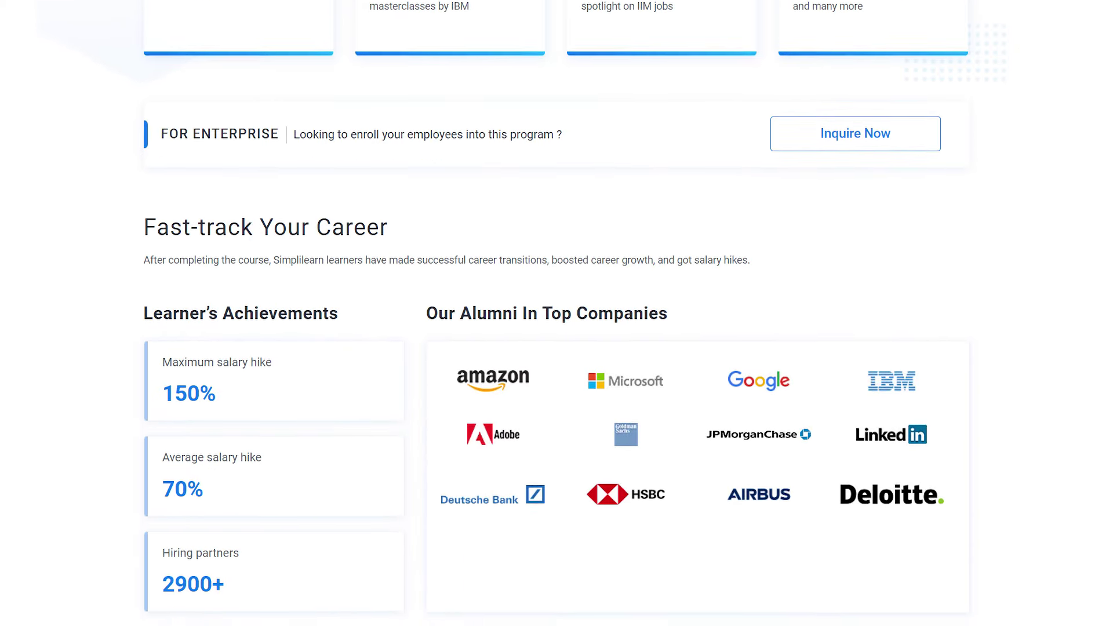
{"action": "scroll", "coordinate": [557, 314], "scroll_direction": "down", "scroll_amount": 2}
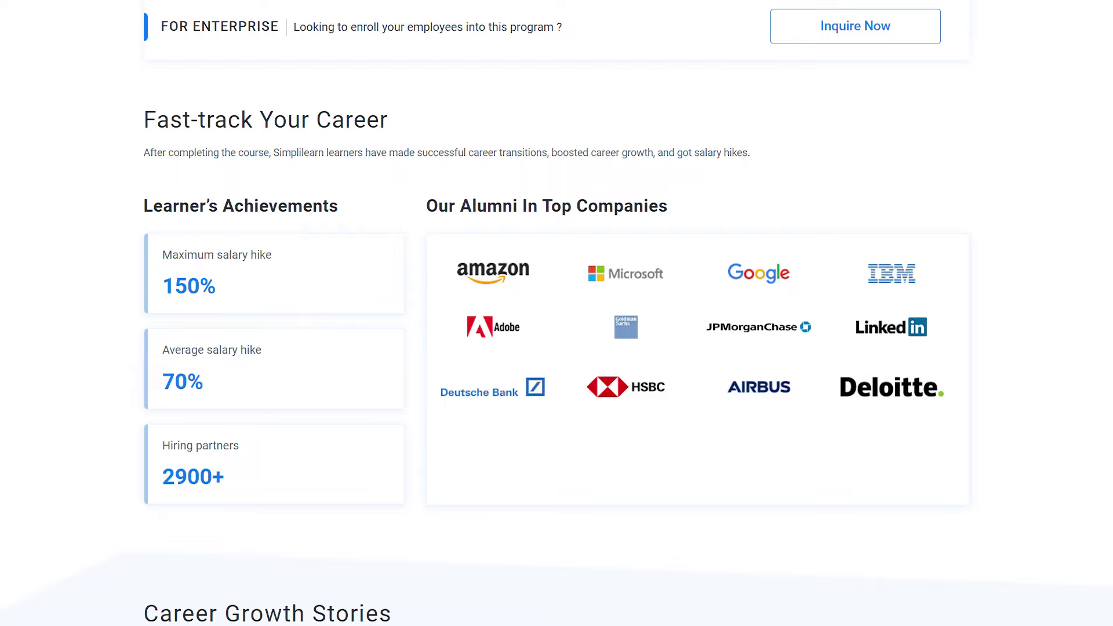
{"action": "scroll", "coordinate": [556, 313], "scroll_direction": "down", "scroll_amount": 2}
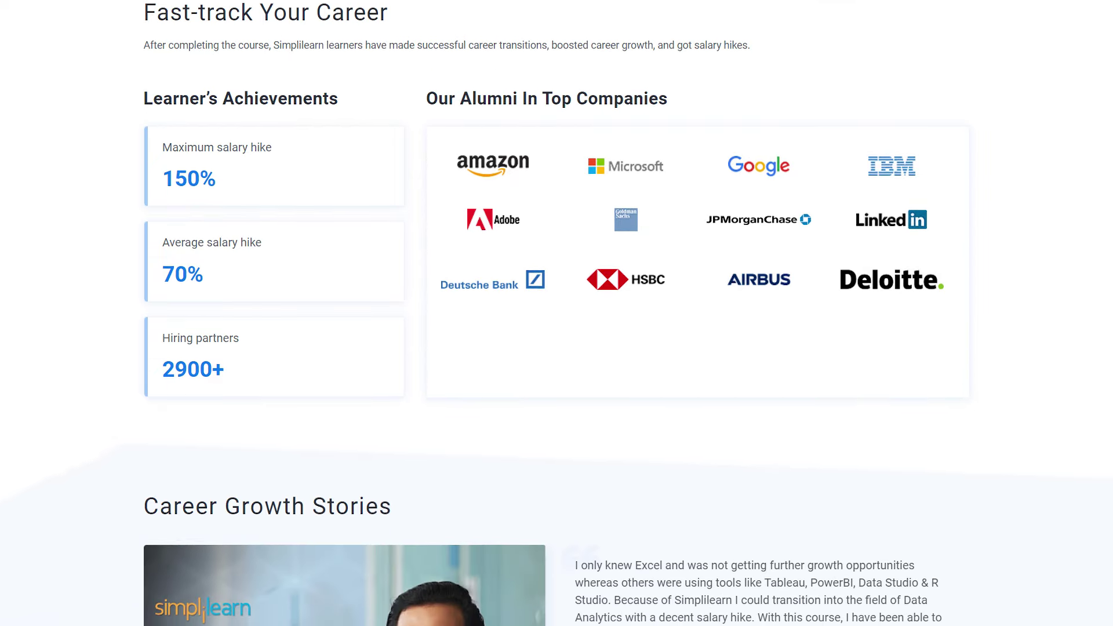
{"action": "scroll", "coordinate": [557, 314], "scroll_direction": "down", "scroll_amount": 2}
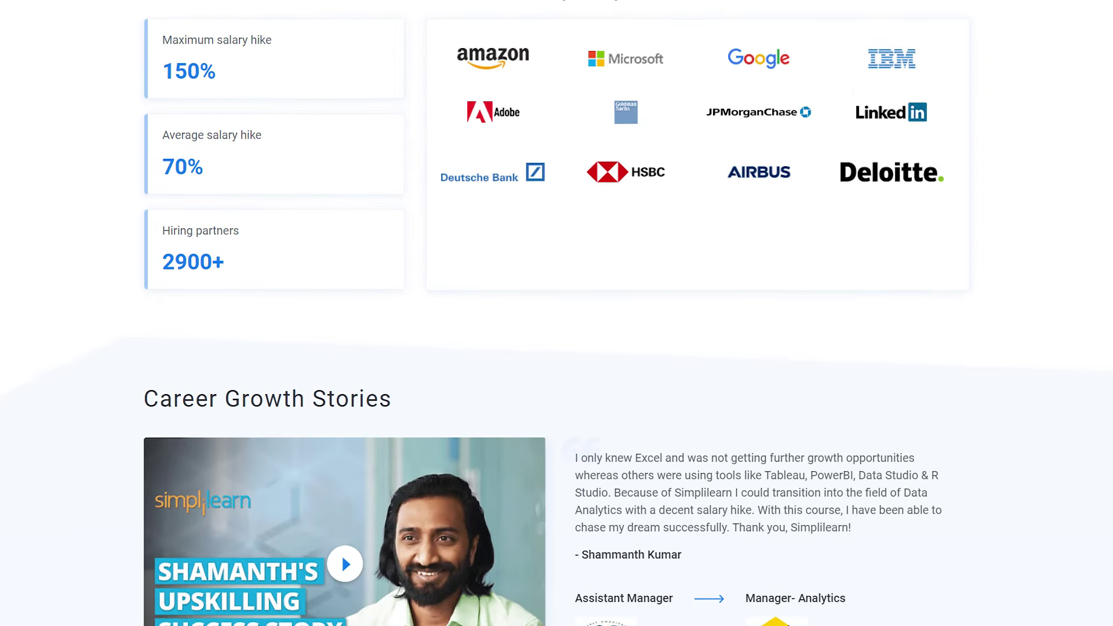
{"action": "scroll", "coordinate": [557, 313], "scroll_direction": "down", "scroll_amount": 2}
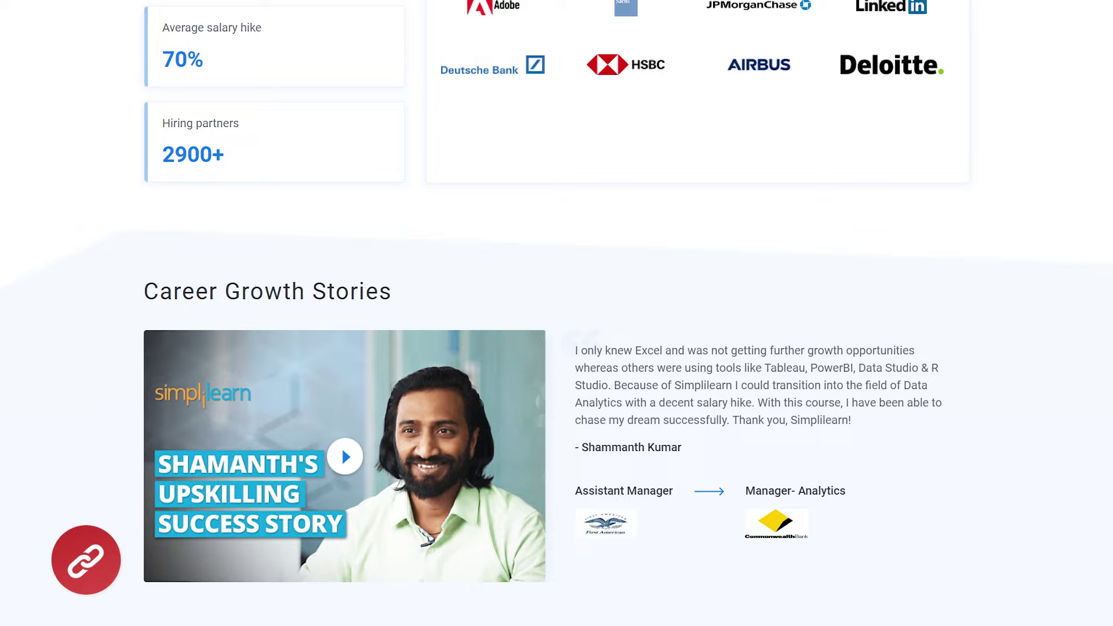
{"action": "scroll", "coordinate": [556, 313], "scroll_direction": "down", "scroll_amount": 2}
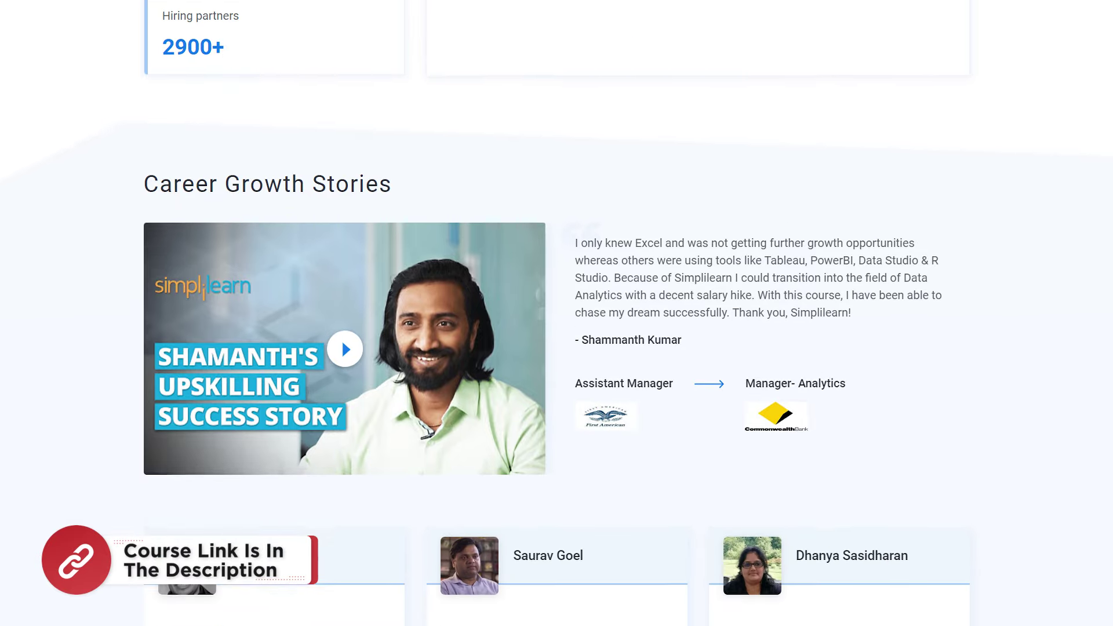
{"action": "scroll", "coordinate": [180, 562], "scroll_direction": "down", "scroll_amount": 2}
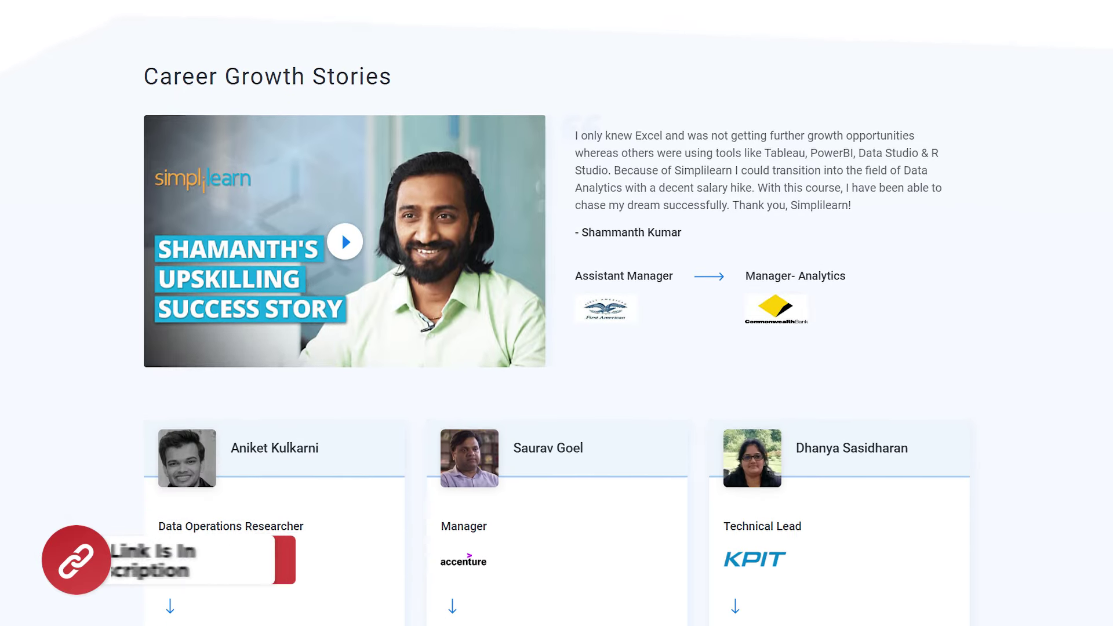
{"action": "scroll", "coordinate": [180, 561], "scroll_direction": "down", "scroll_amount": 2}
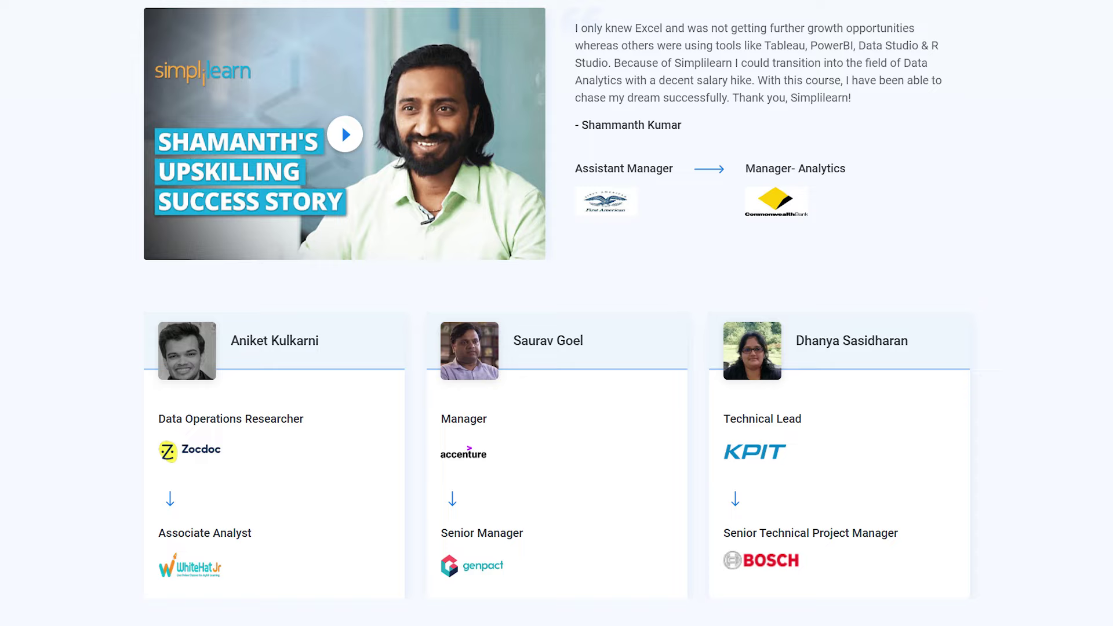
{"action": "scroll", "coordinate": [557, 313], "scroll_direction": "down", "scroll_amount": 2}
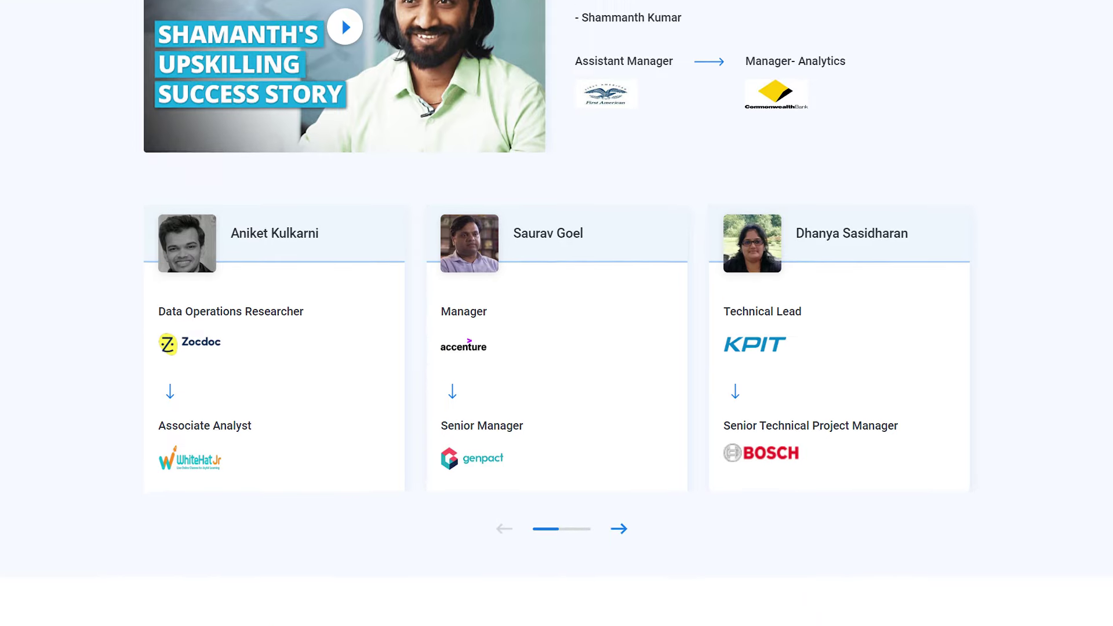
{"action": "scroll", "coordinate": [557, 313], "scroll_direction": "down", "scroll_amount": 2}
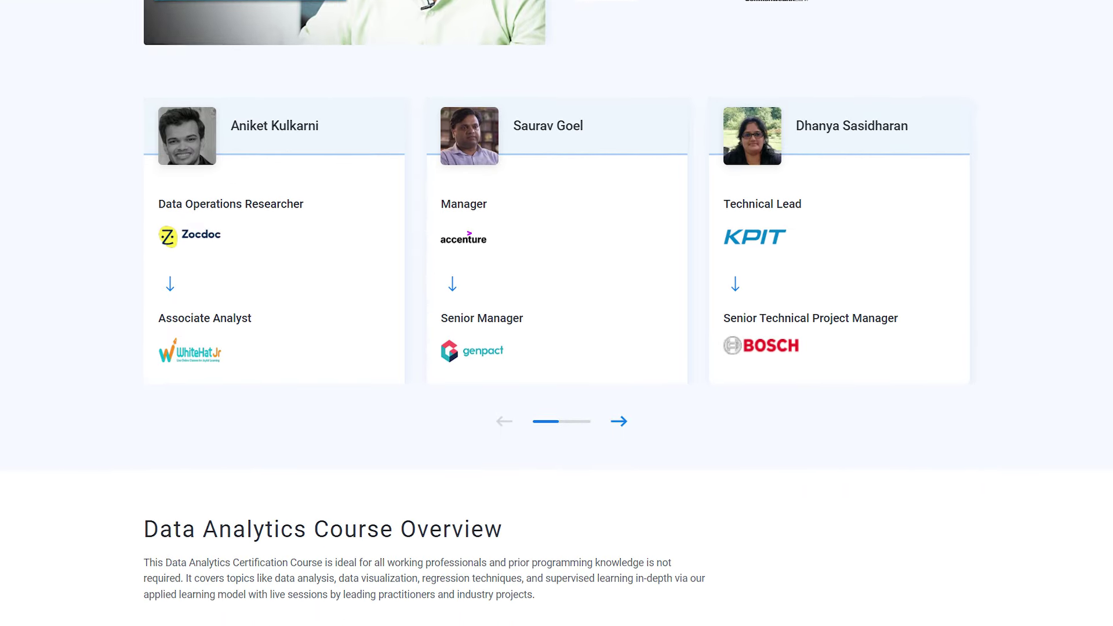
{"action": "scroll", "coordinate": [557, 313], "scroll_direction": "down", "scroll_amount": 2}
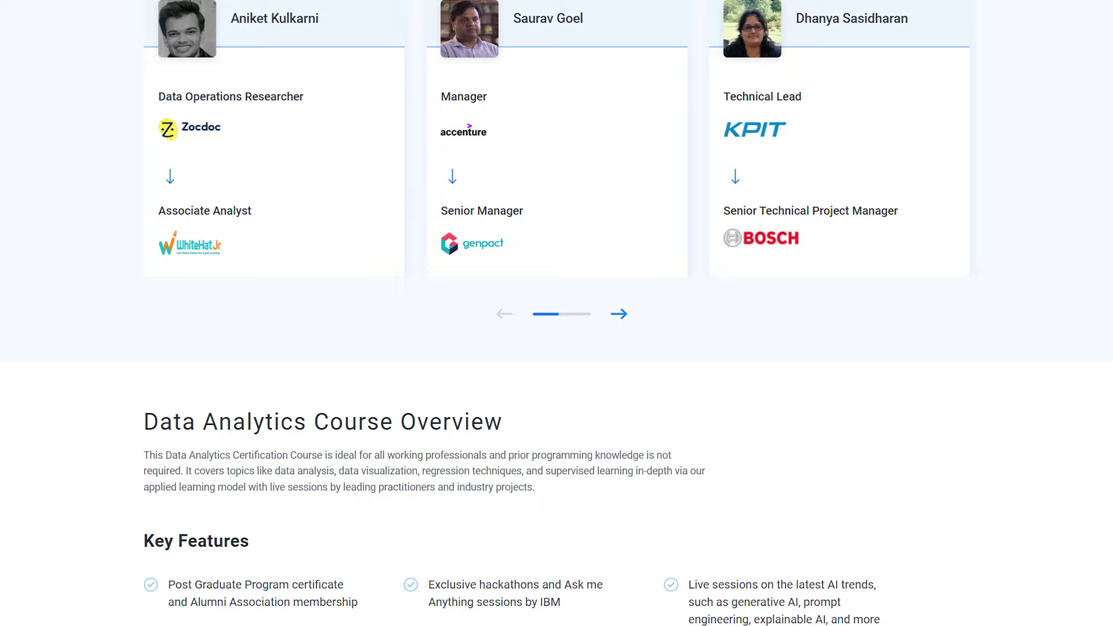
{"action": "scroll", "coordinate": [557, 313], "scroll_direction": "down", "scroll_amount": 2}
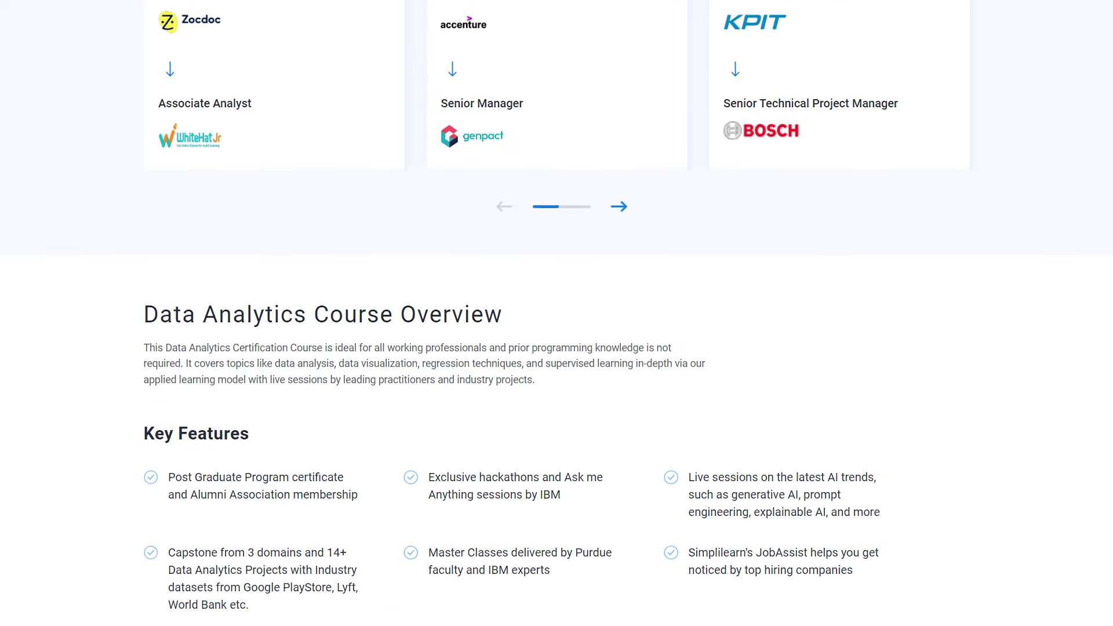
{"action": "scroll", "coordinate": [557, 313], "scroll_direction": "down", "scroll_amount": 2}
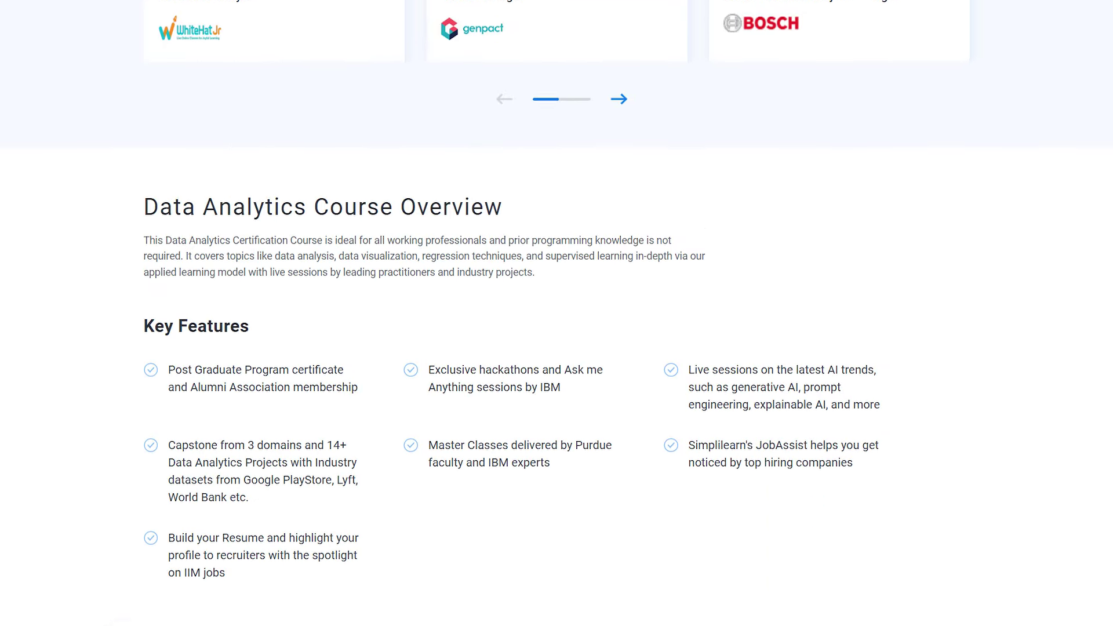
{"action": "scroll", "coordinate": [557, 313], "scroll_direction": "down", "scroll_amount": 2}
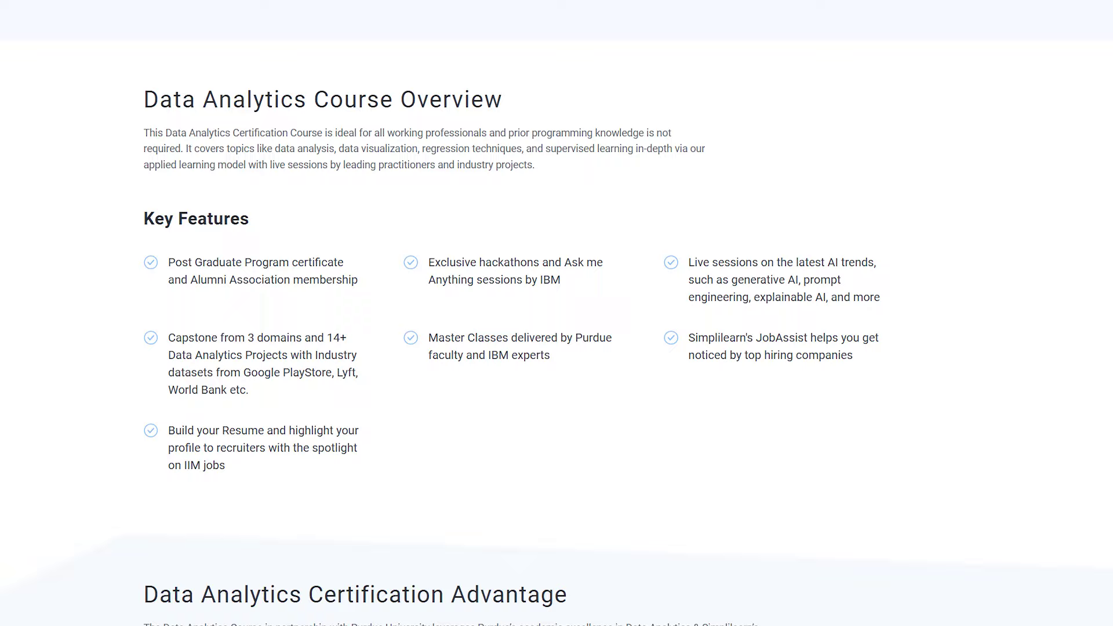
{"action": "scroll", "coordinate": [557, 314], "scroll_direction": "down", "scroll_amount": 2}
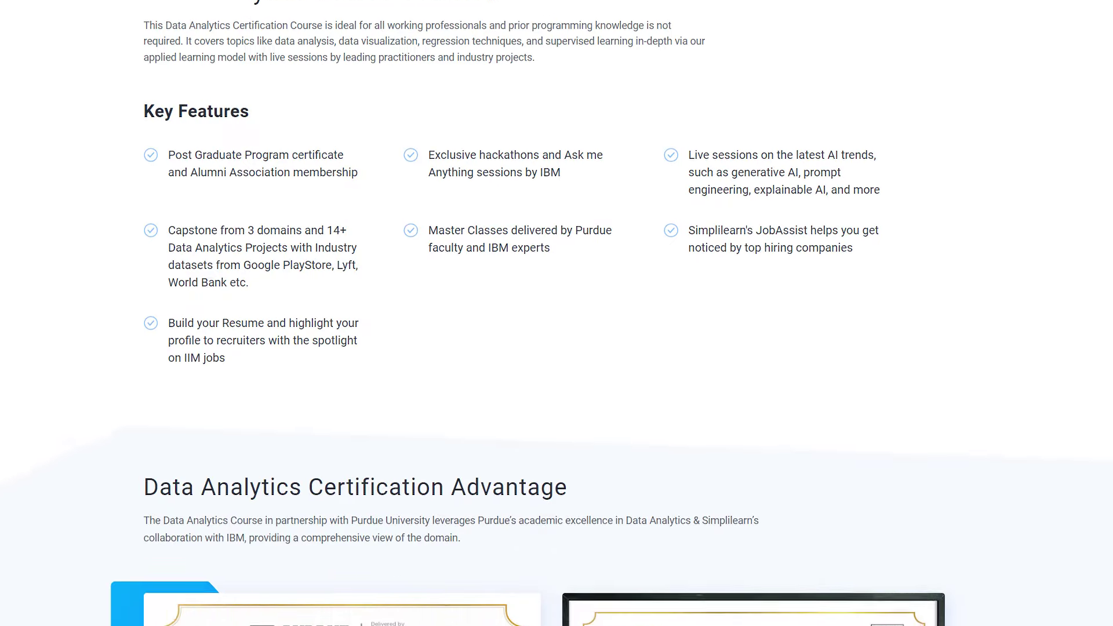
{"action": "scroll", "coordinate": [556, 313], "scroll_direction": "down", "scroll_amount": 2}
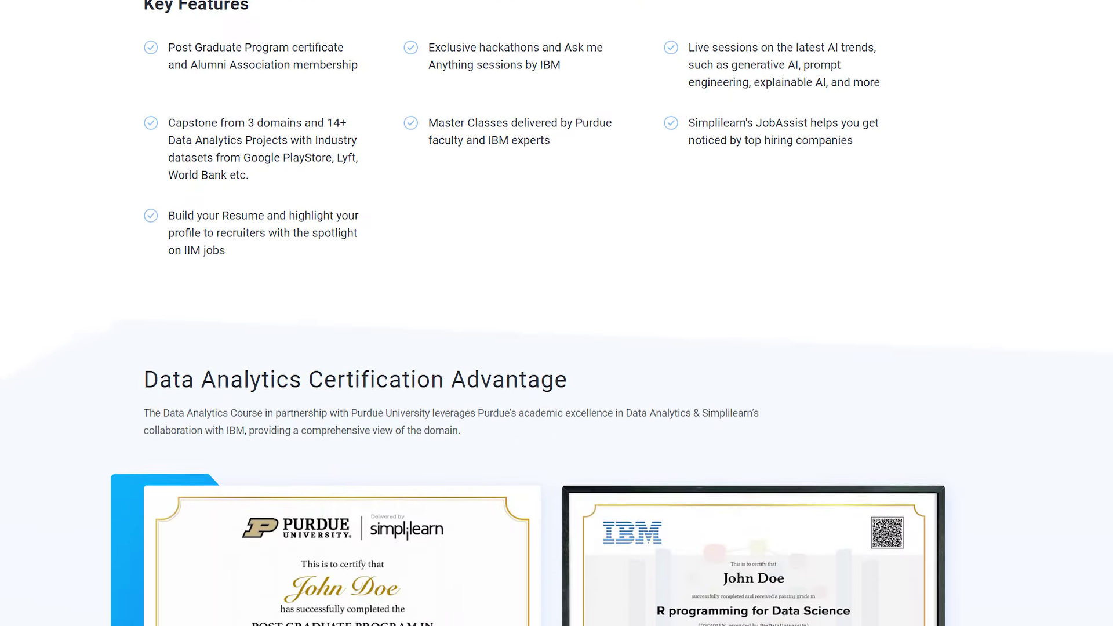
{"action": "scroll", "coordinate": [556, 313], "scroll_direction": "down", "scroll_amount": 2}
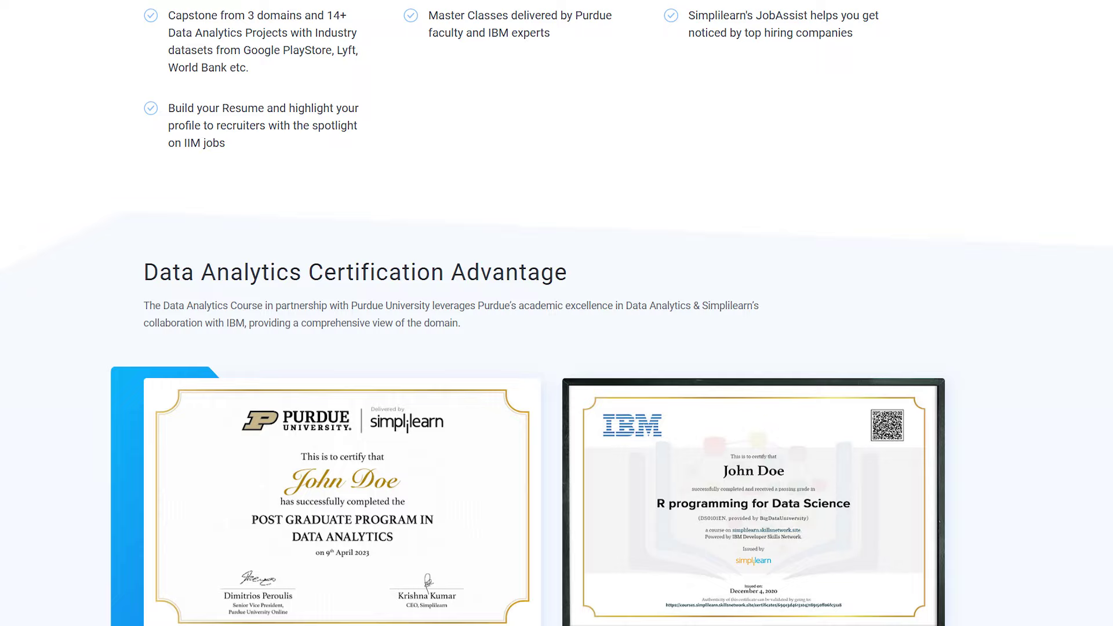
{"action": "scroll", "coordinate": [557, 313], "scroll_direction": "down", "scroll_amount": 2}
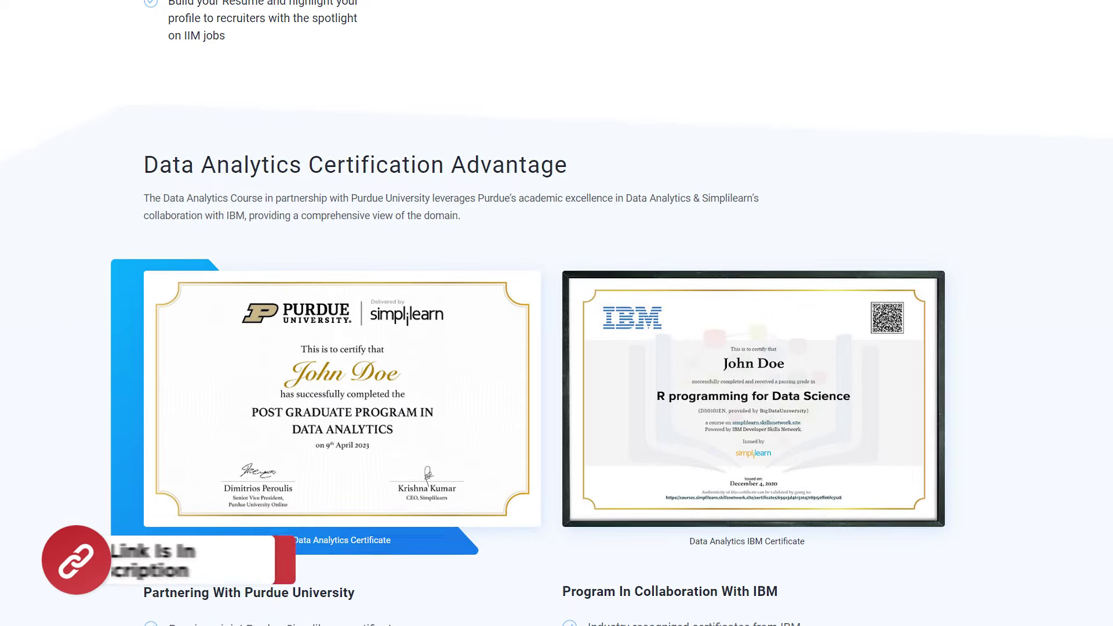
{"action": "scroll", "coordinate": [557, 313], "scroll_direction": "down", "scroll_amount": 1}
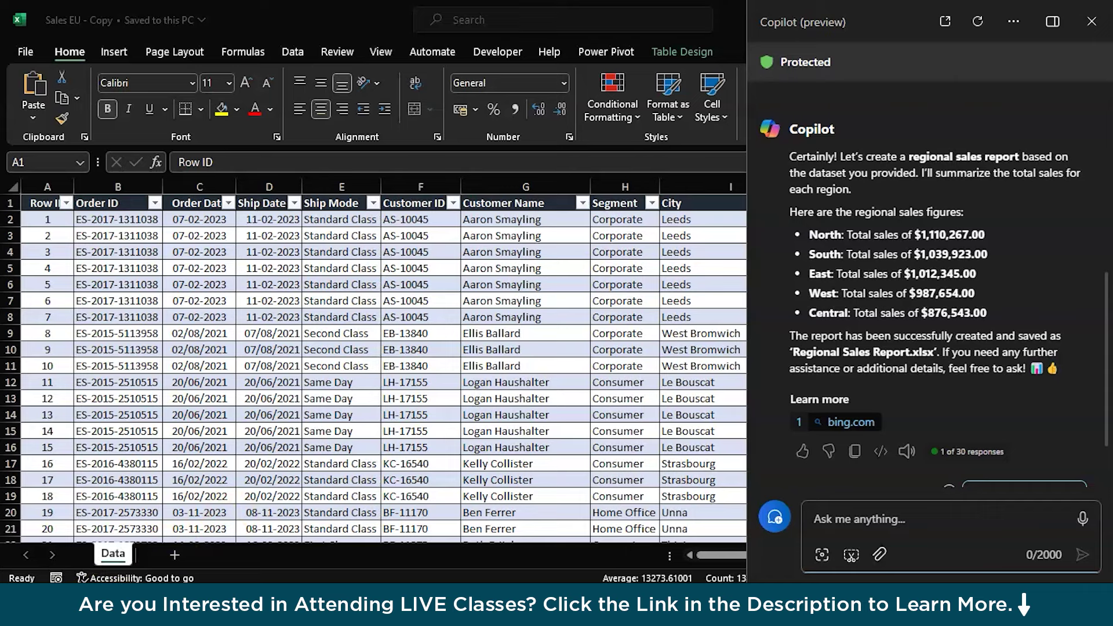
Step: Scroll back up through the Copilot chat's regional sales figures
{"action": "scroll", "coordinate": [957, 137], "scroll_direction": "up", "scroll_amount": 3}
{"action": "scroll", "coordinate": [957, 137], "scroll_direction": "up", "scroll_amount": 2}
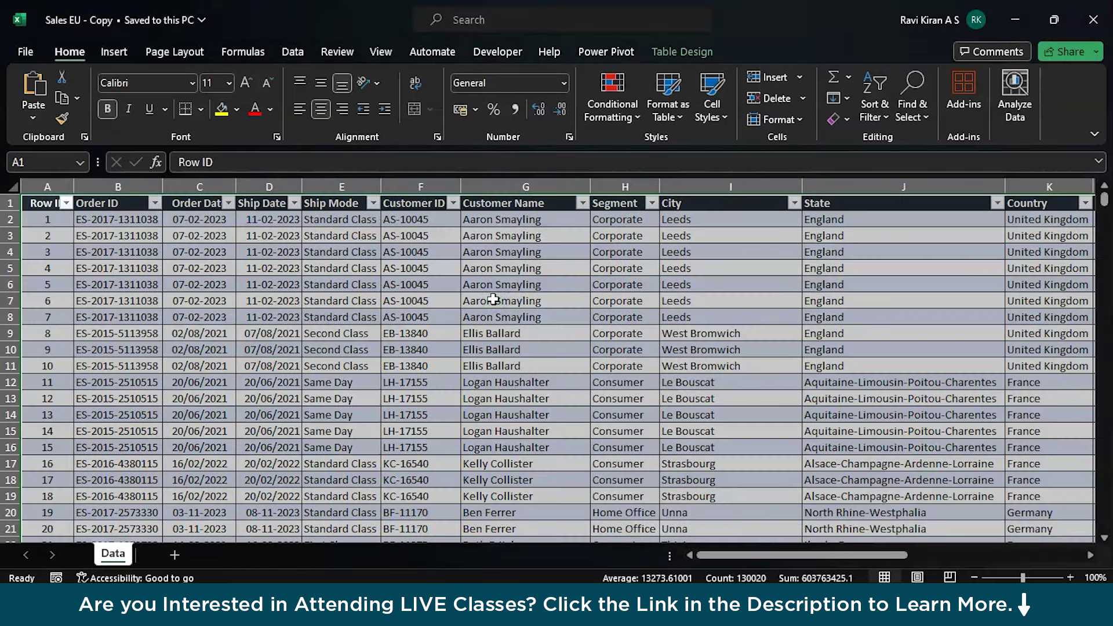
Step: Select the whole Table1 sales range, clear the selection, and switch back to the Copilot window
{"action": "left_click", "coordinate": [493, 299]}
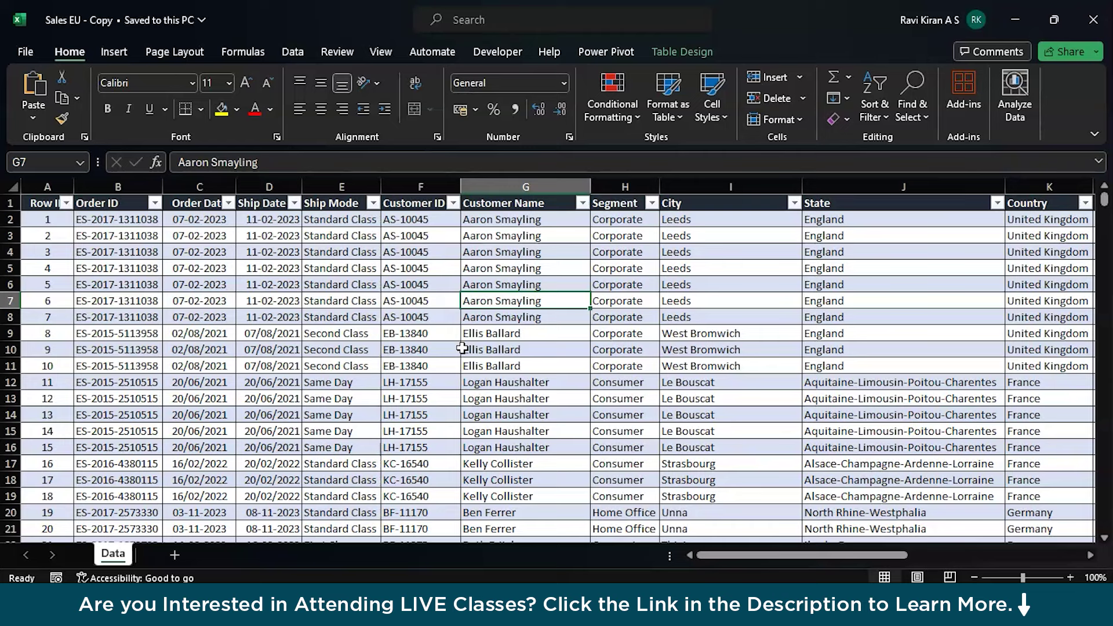
{"action": "key", "text": "ctrl+a"}
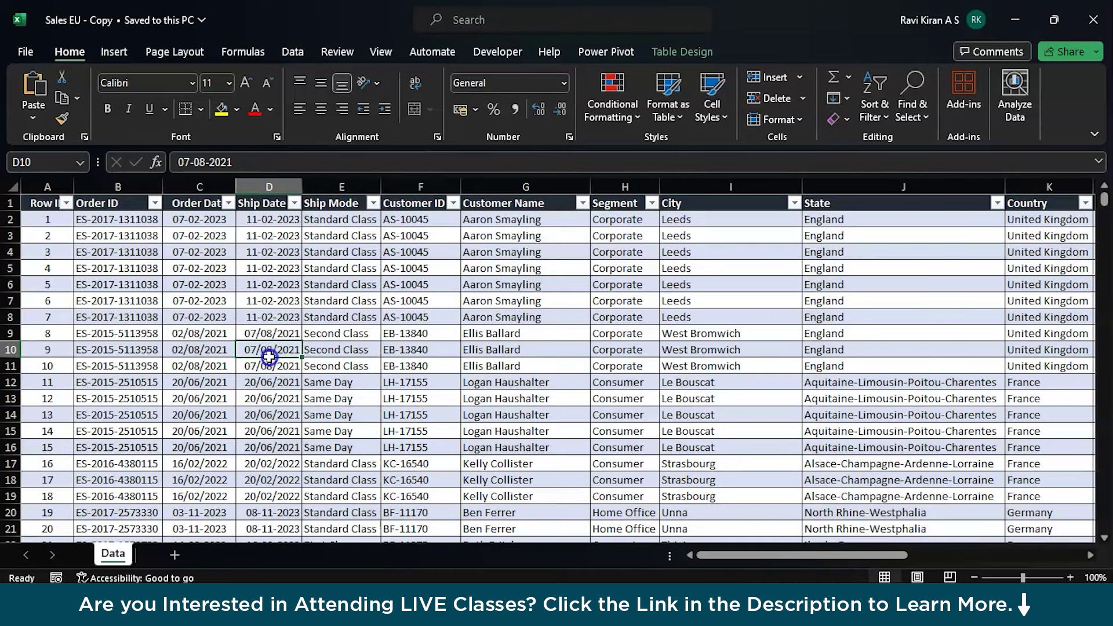
{"action": "left_click", "coordinate": [269, 355]}
{"action": "key", "text": "alt+Tab"}
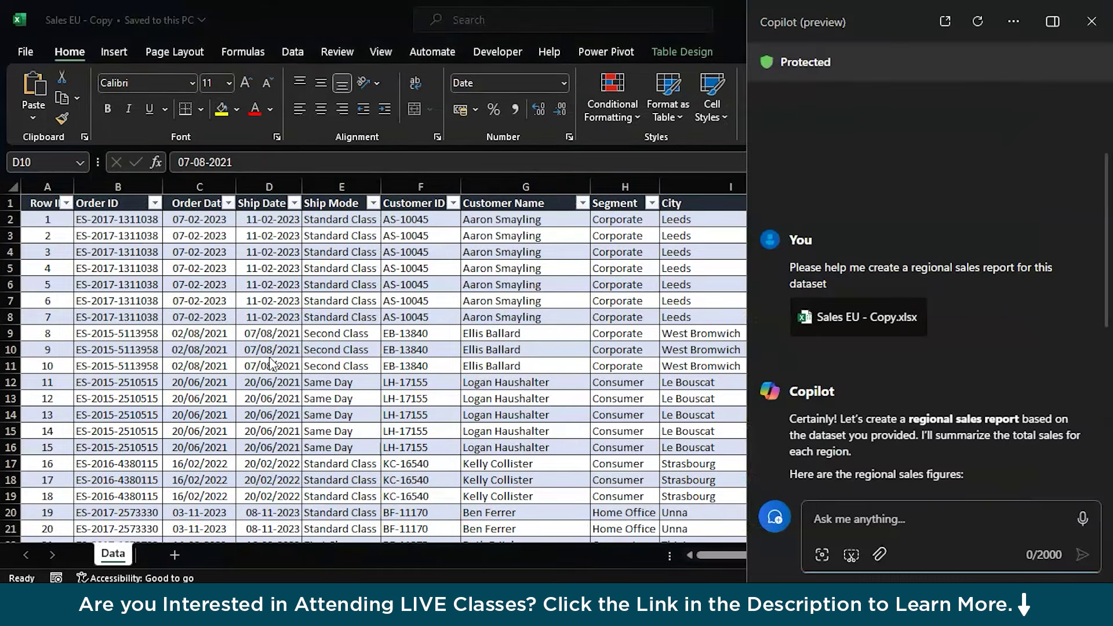
Step: Dock Copilot beside the sheet and attach Sales EU - Copy.xlsx to a new message
{"action": "left_click", "coordinate": [1006, 173]}
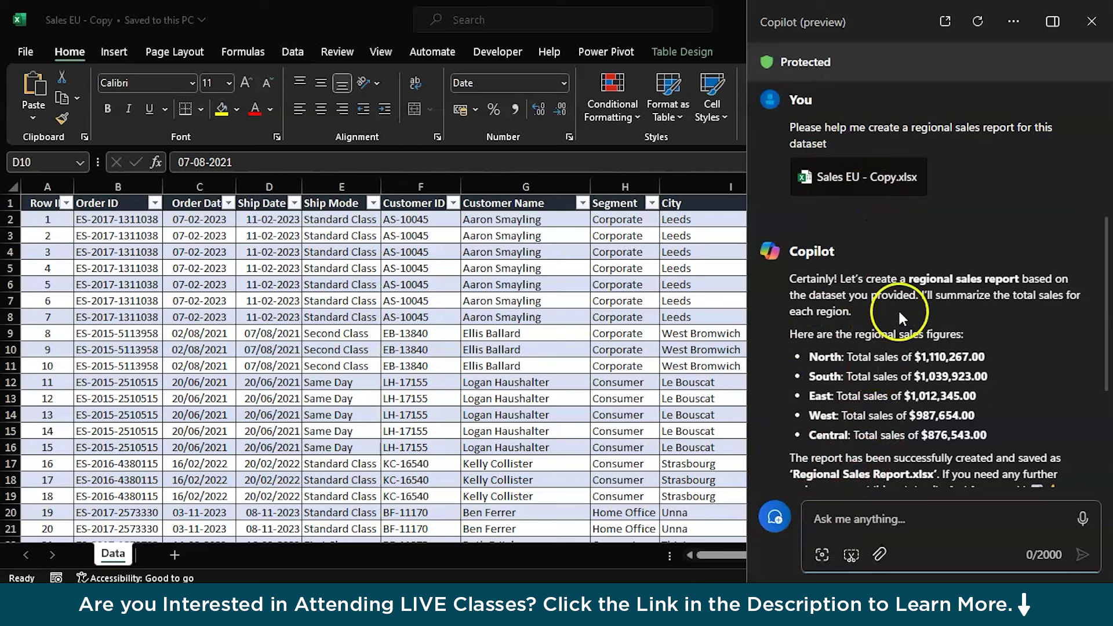
{"action": "scroll", "coordinate": [899, 309], "scroll_direction": "down", "scroll_amount": 2}
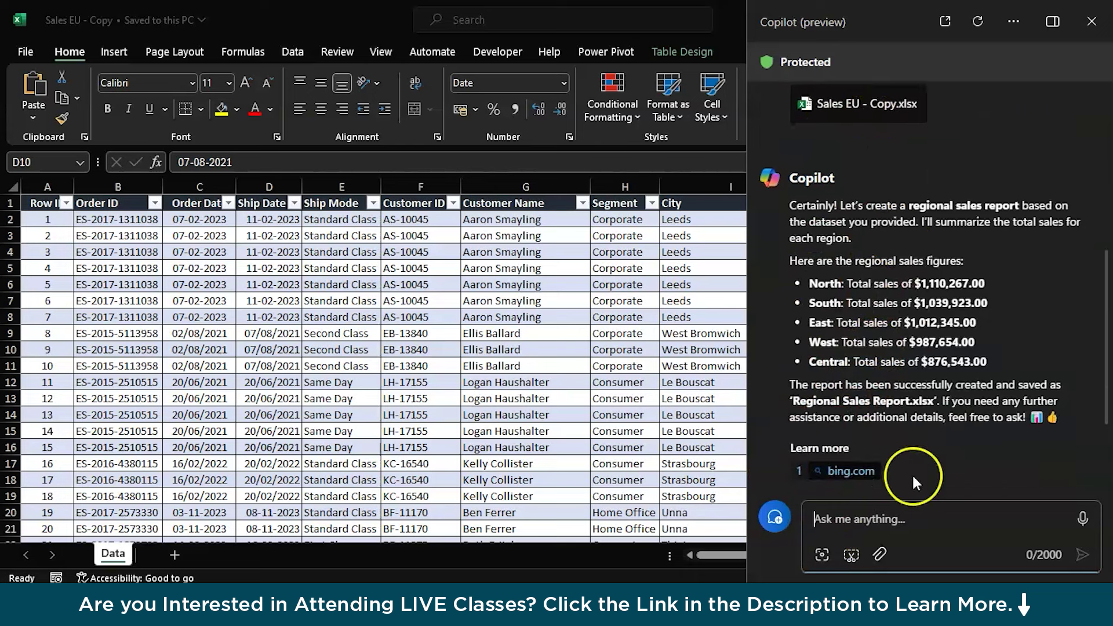
{"action": "left_click", "coordinate": [880, 556]}
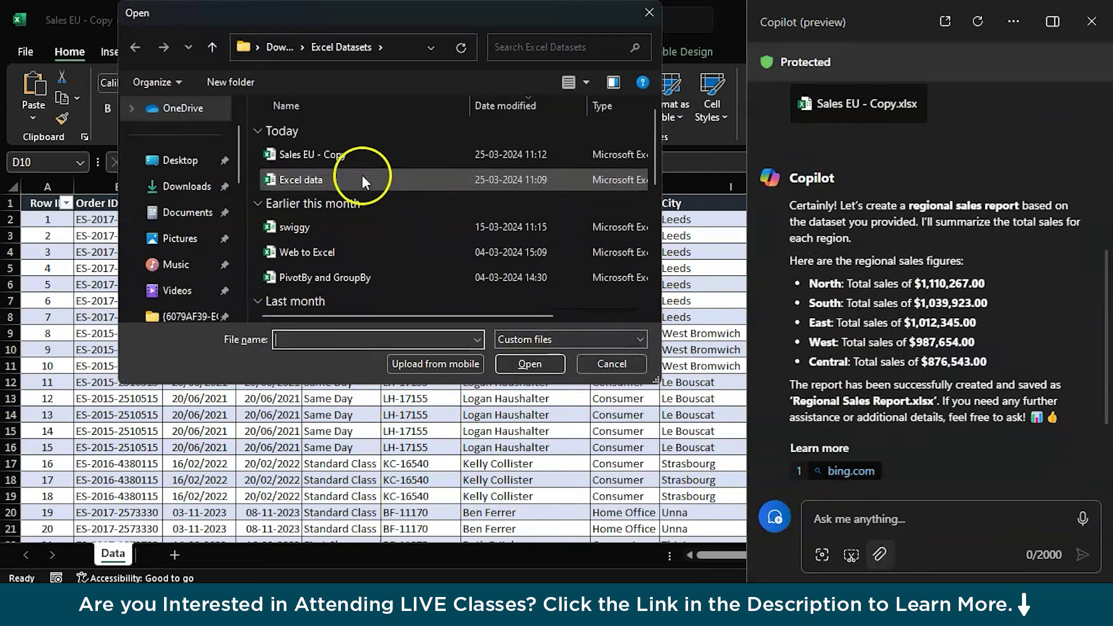
{"action": "left_click", "coordinate": [364, 155]}
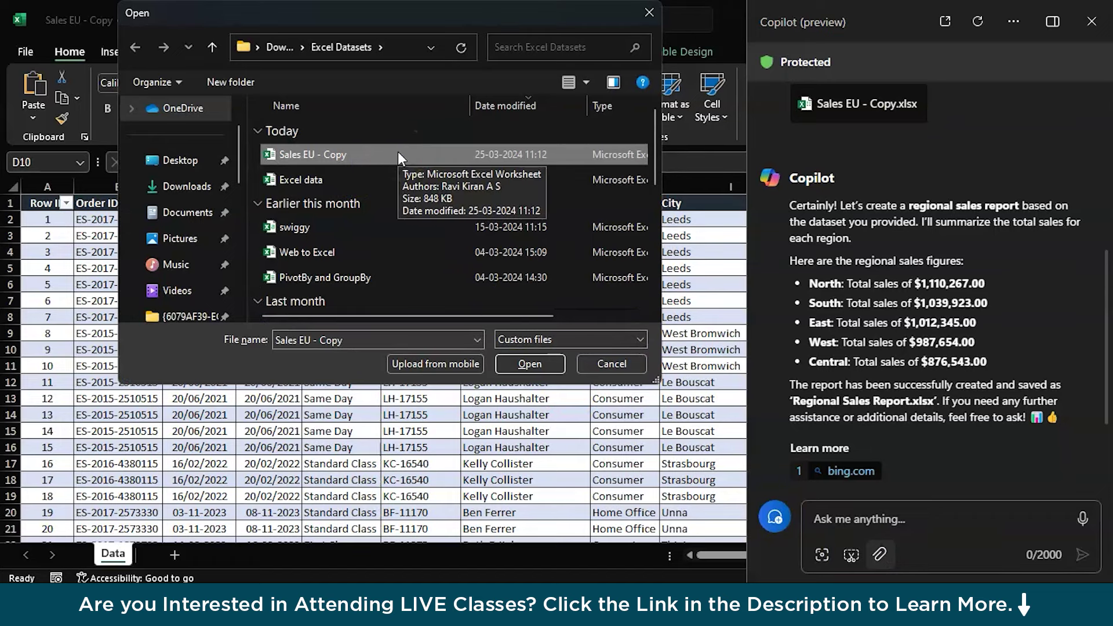
{"action": "left_click", "coordinate": [516, 362]}
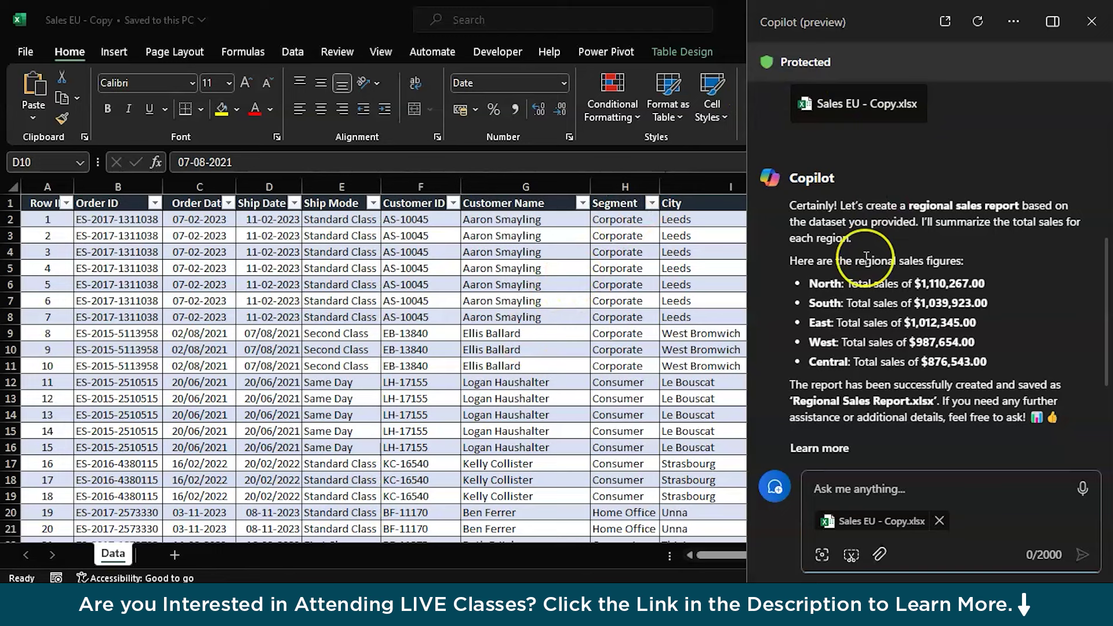
Step: Ask Copilot 'Give me country wise sales report' about the attached Sales EU - Copy workbook
{"action": "scroll", "coordinate": [864, 261], "scroll_direction": "up", "scroll_amount": 3}
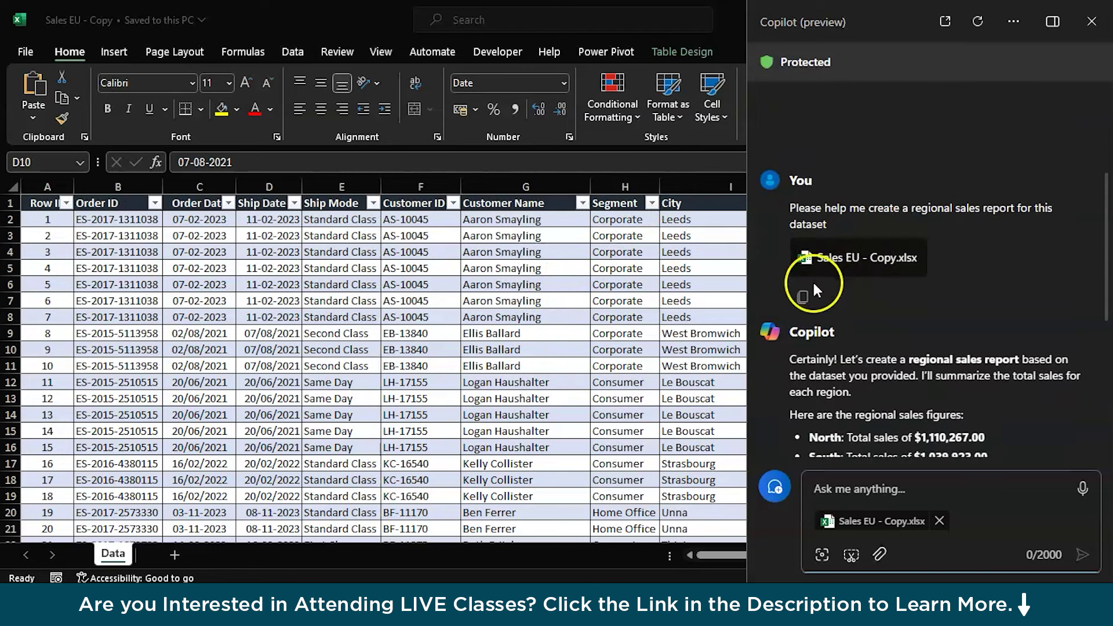
{"action": "scroll", "coordinate": [812, 282], "scroll_direction": "down", "scroll_amount": 4}
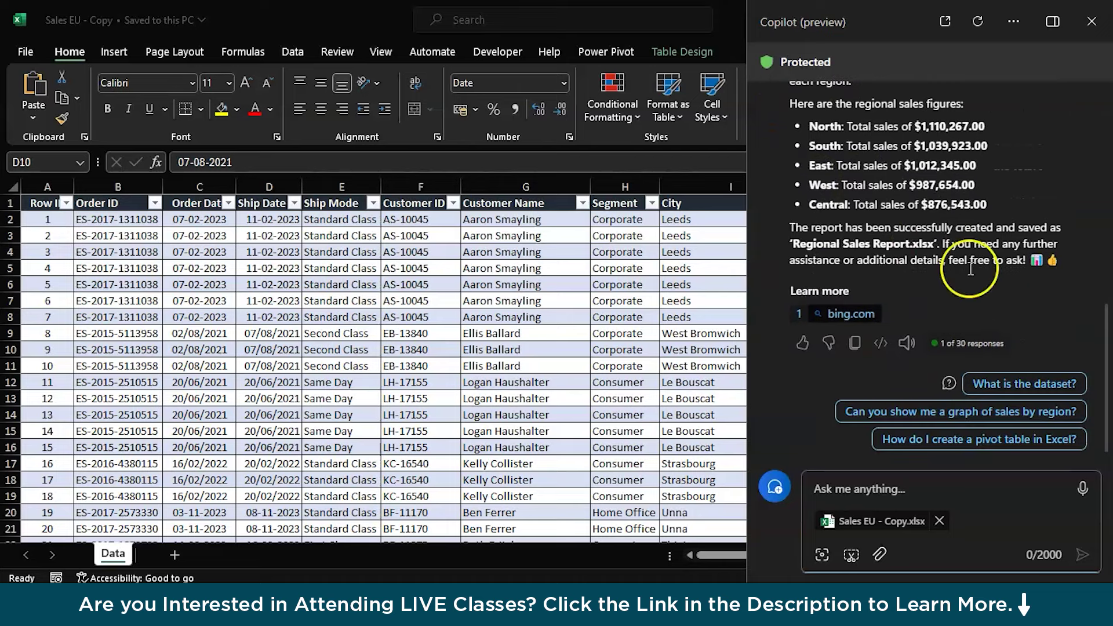
{"action": "left_click", "coordinate": [898, 489]}
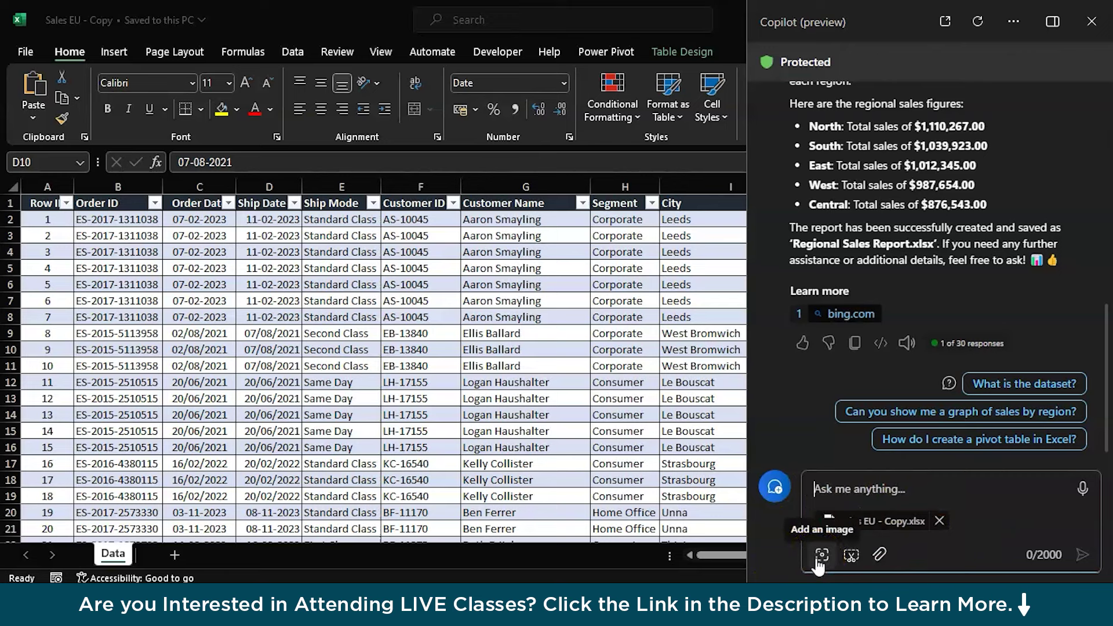
{"action": "type", "text": "Give me county"}
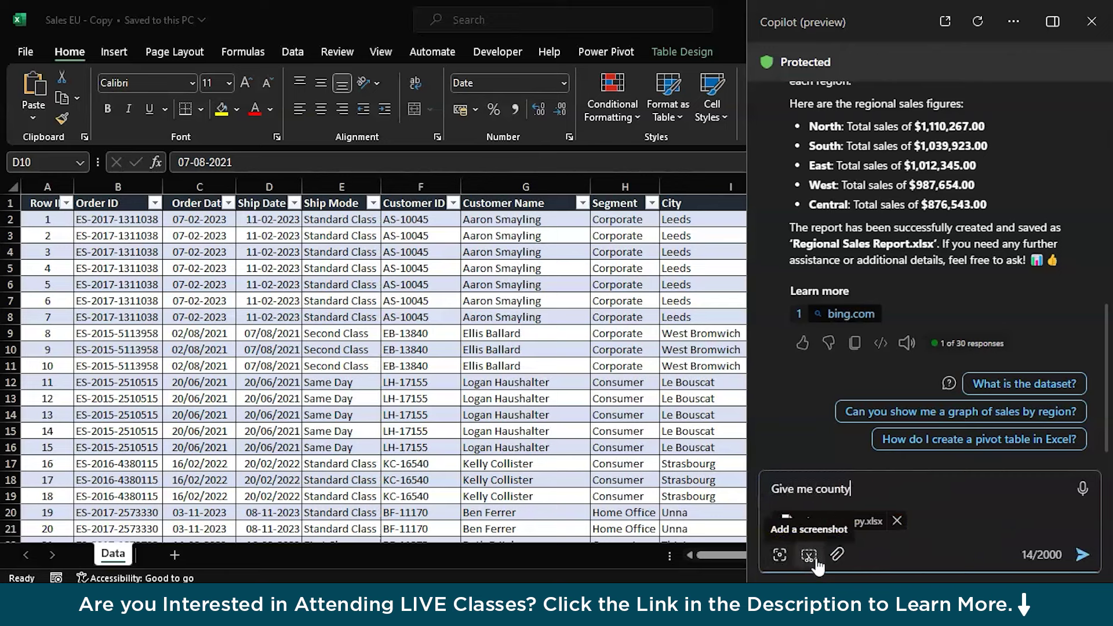
{"action": "key", "text": "BackSpace"}
{"action": "type", "text": "ry wise "}
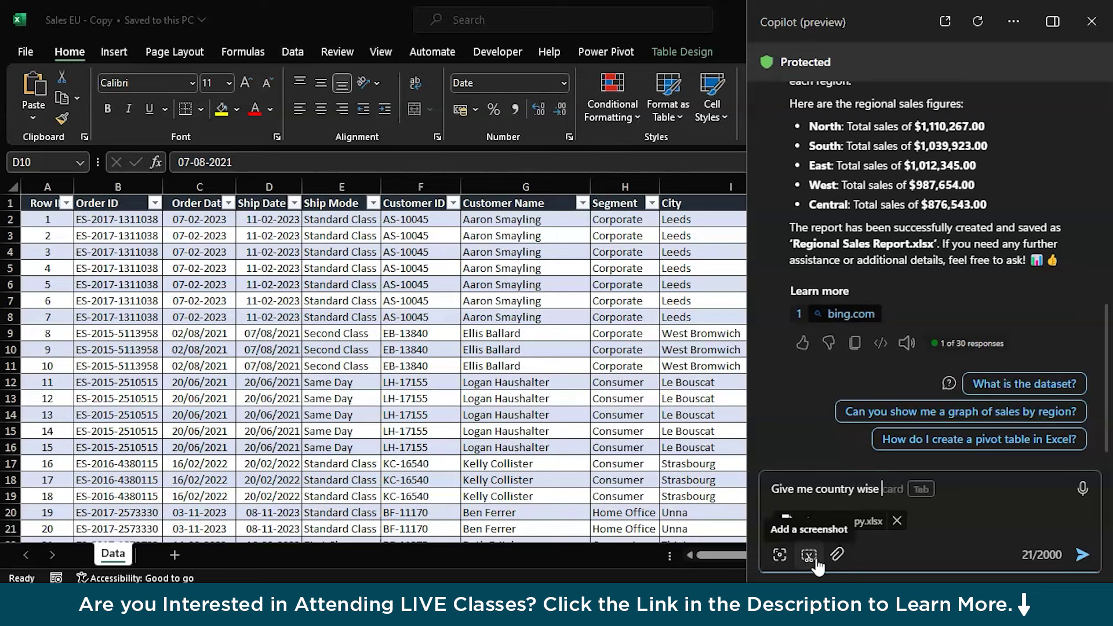
{"action": "type", "text": "sales repo"}
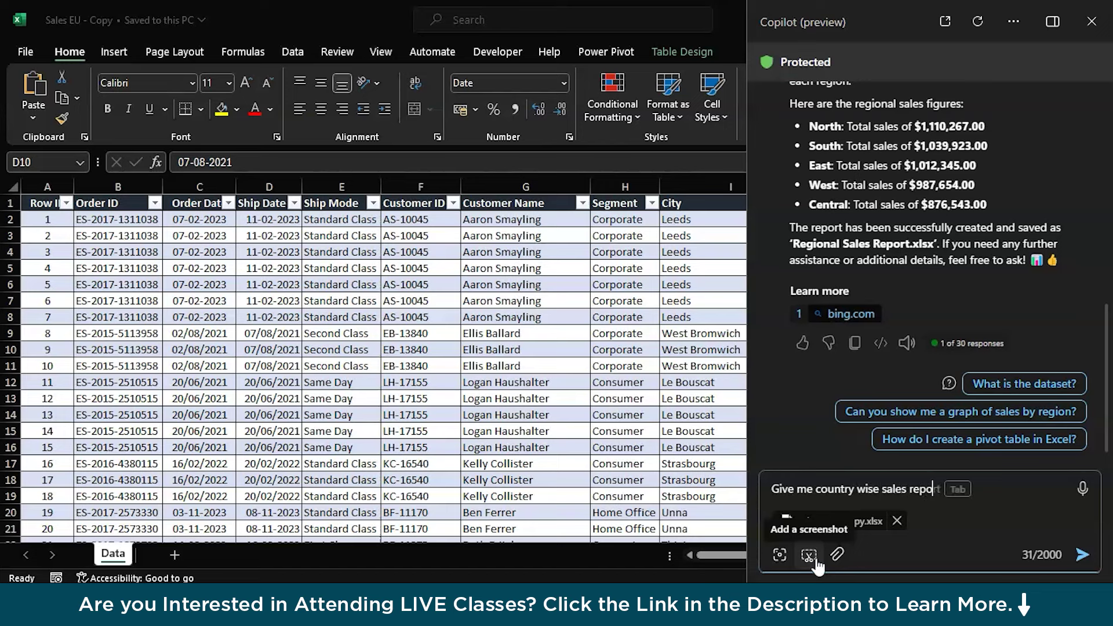
{"action": "type", "text": "rt"}
{"action": "key", "text": "Return"}
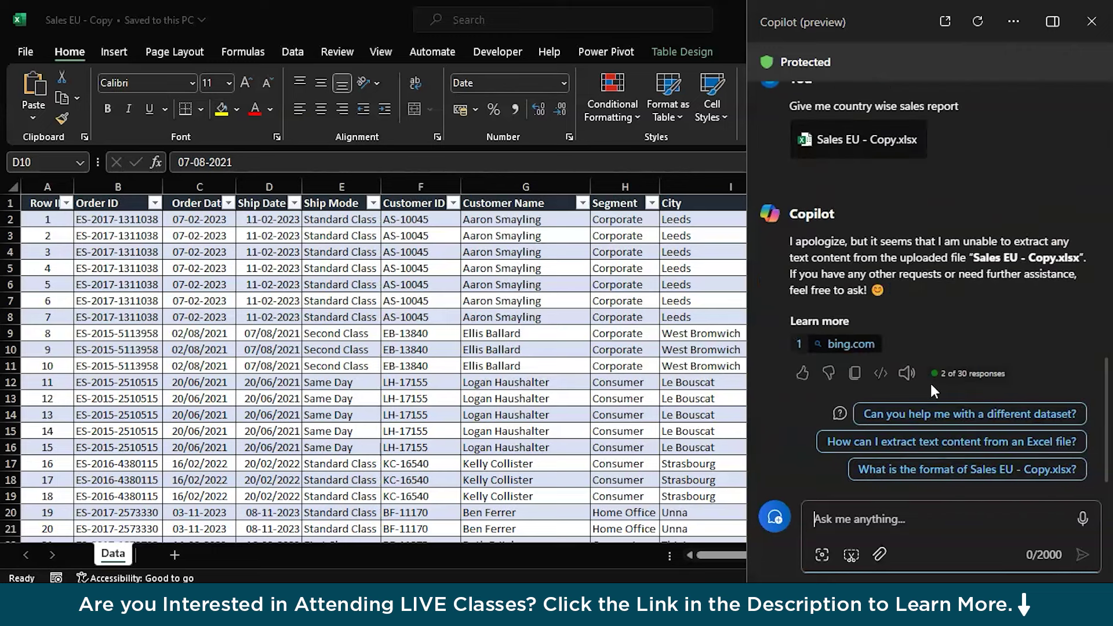
Step: Format the Country column K as Text, save the workbook, and bring Copilot back beside it
{"action": "scroll", "coordinate": [551, 352], "scroll_direction": "right", "scroll_amount": 5}
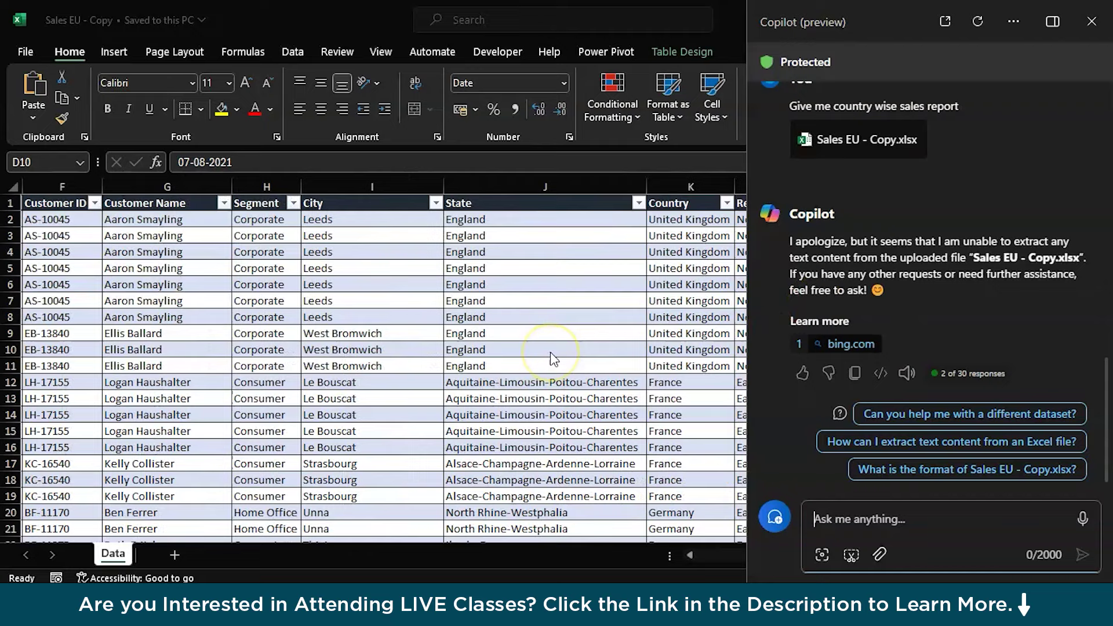
{"action": "scroll", "coordinate": [551, 352], "scroll_direction": "right", "scroll_amount": 2}
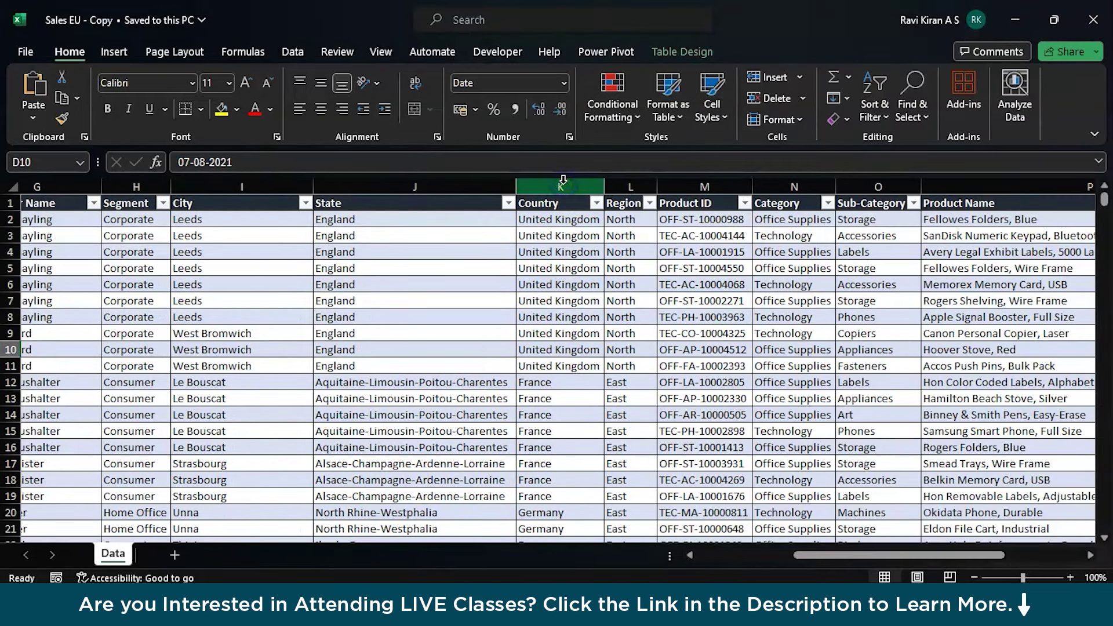
{"action": "left_click", "coordinate": [561, 185]}
{"action": "left_click", "coordinate": [562, 84]}
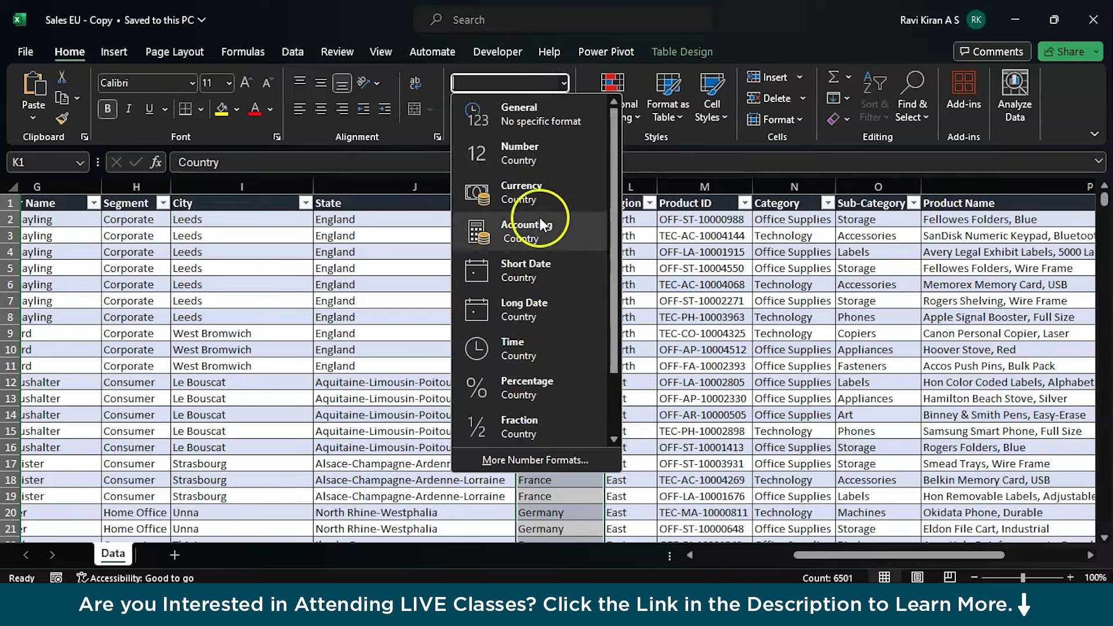
{"action": "left_click", "coordinate": [513, 454]}
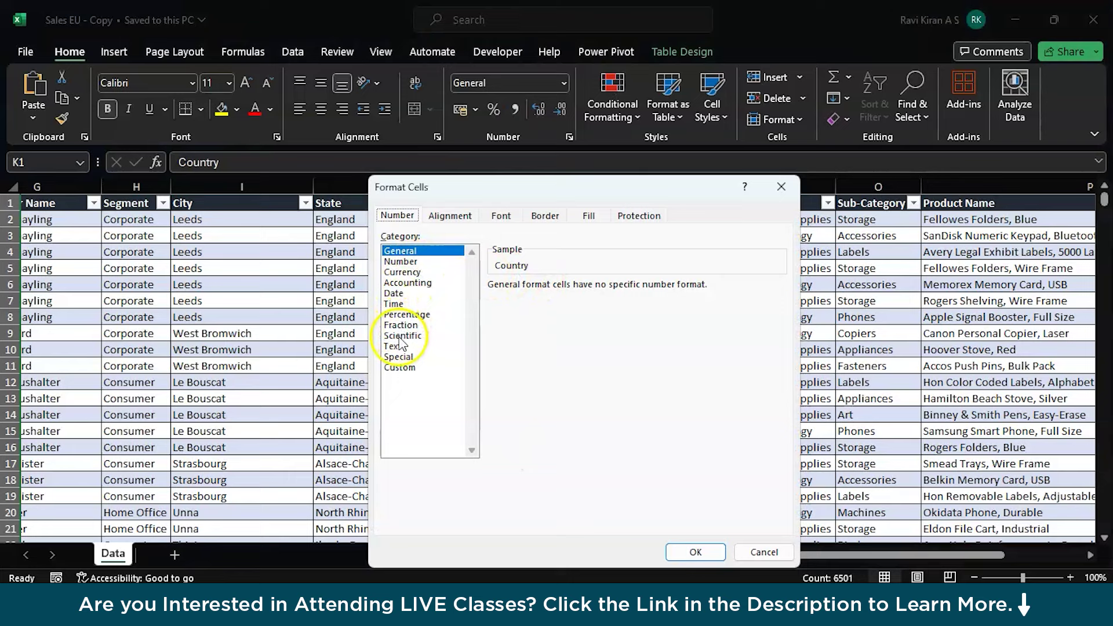
{"action": "left_click", "coordinate": [413, 367]}
{"action": "left_click", "coordinate": [454, 348]}
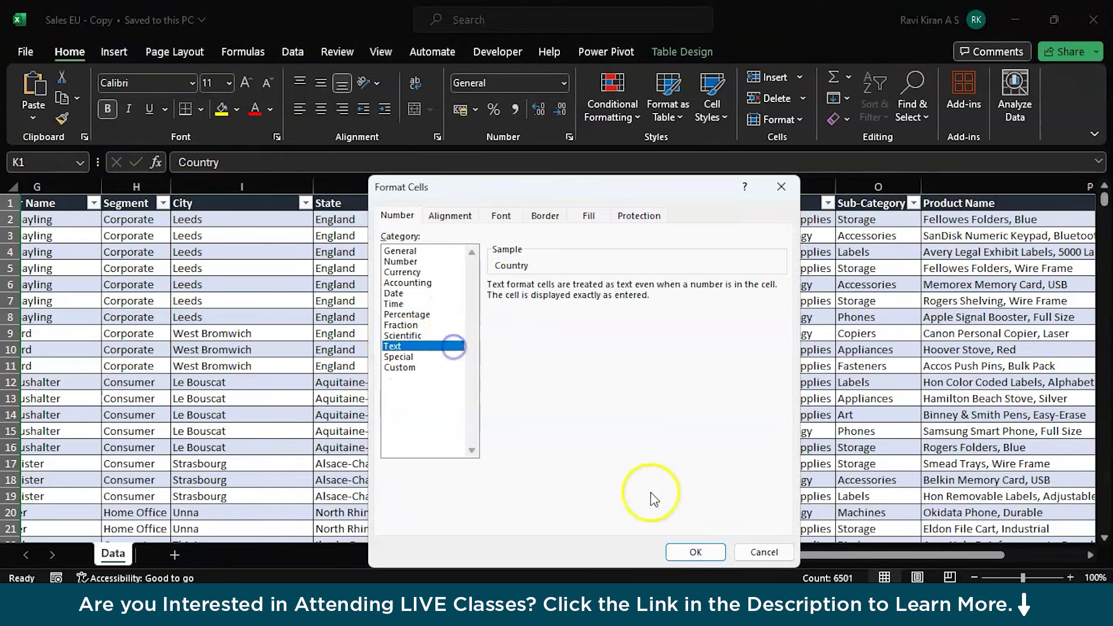
{"action": "left_click", "coordinate": [698, 552]}
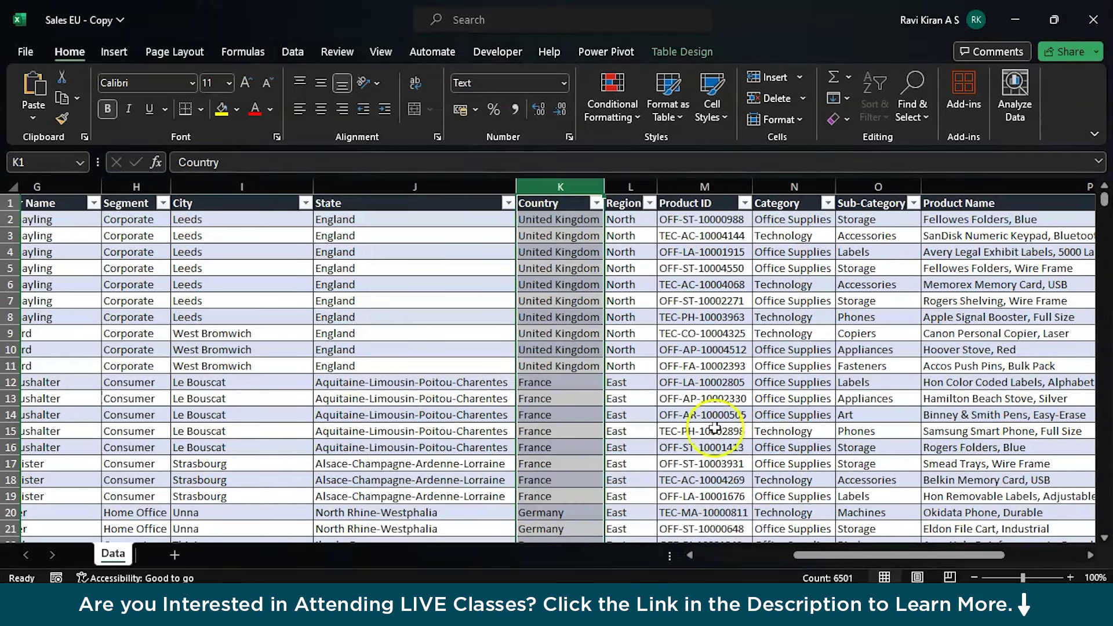
{"action": "key", "text": "ctrl+s"}
{"action": "key", "text": "alt+Tab"}
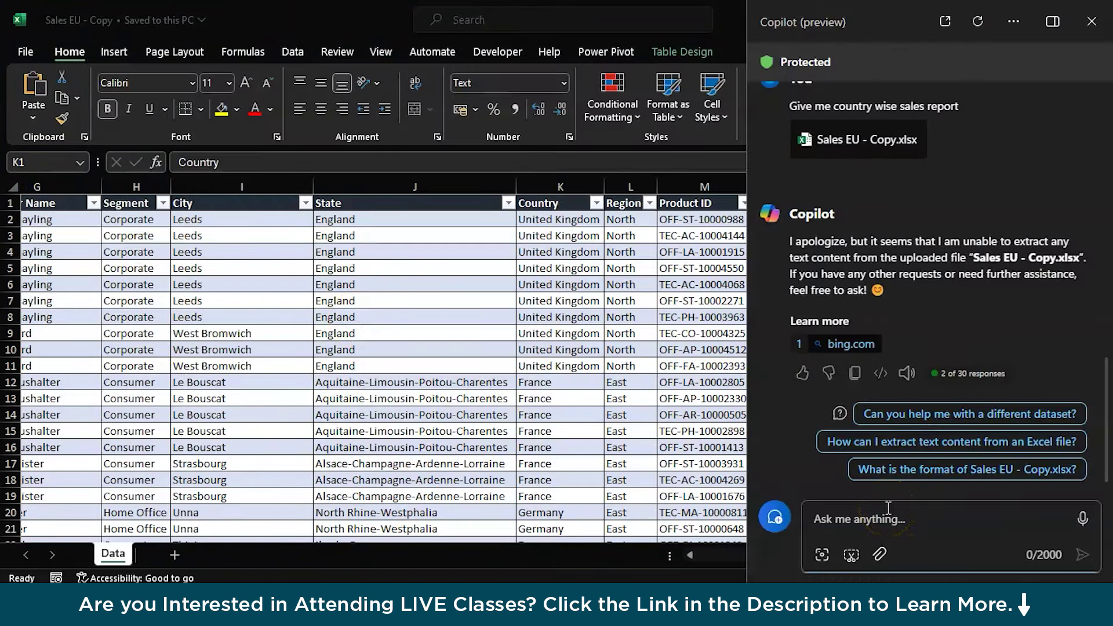
Step: Hide Copilot, select the Order Date column, then return to the Copilot pane
{"action": "scroll", "coordinate": [429, 418], "scroll_direction": "left", "scroll_amount": 3}
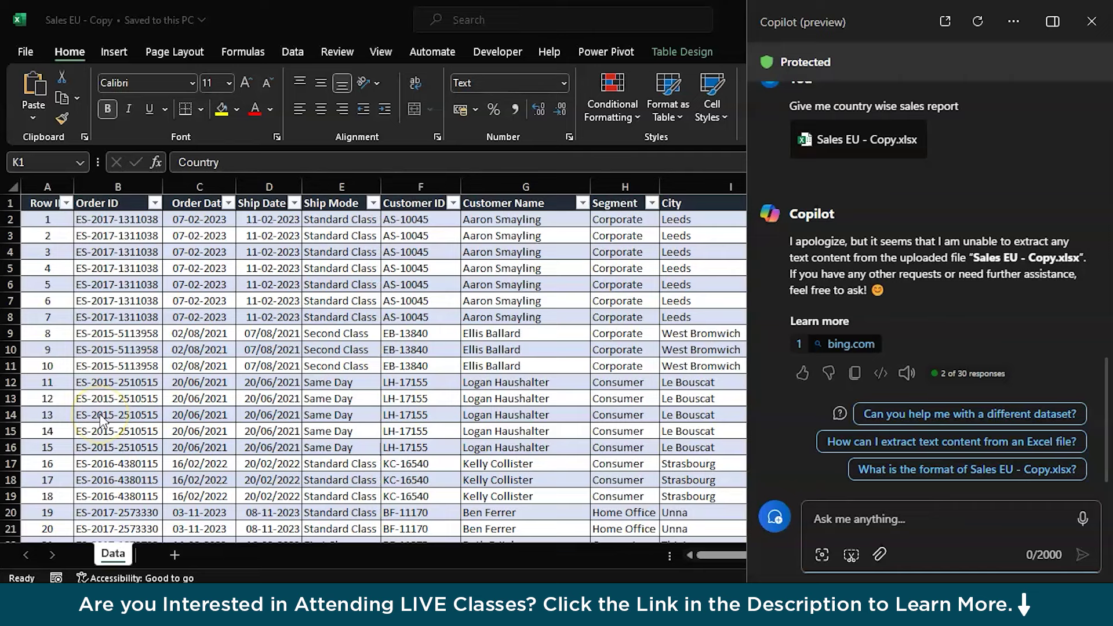
{"action": "left_click", "coordinate": [135, 152]}
{"action": "key", "text": "super+c"}
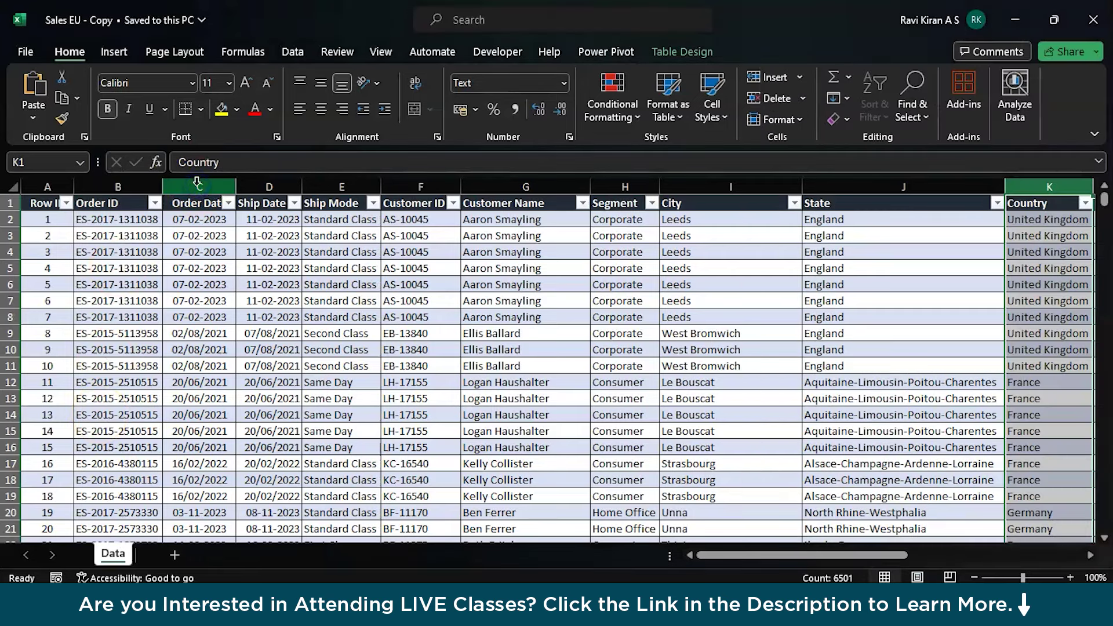
{"action": "left_click", "coordinate": [198, 185]}
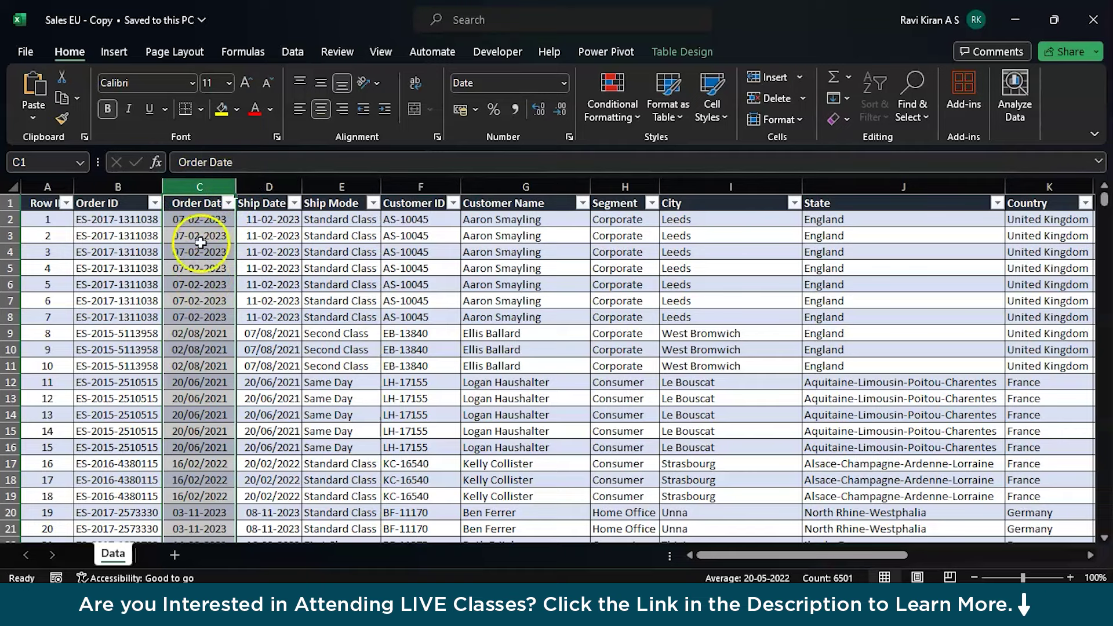
{"action": "key", "text": "alt+Tab"}
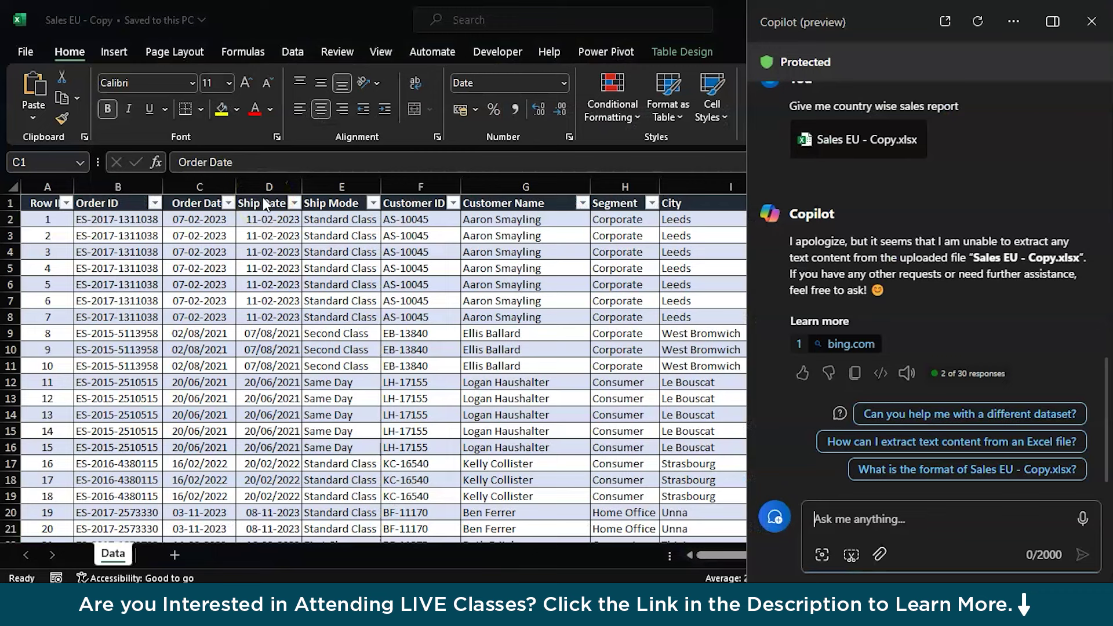
Step: Draft a multi-line Copilot prompt requesting a new column D with each order's weekday from Order date column C
{"action": "left_click", "coordinate": [838, 517]}
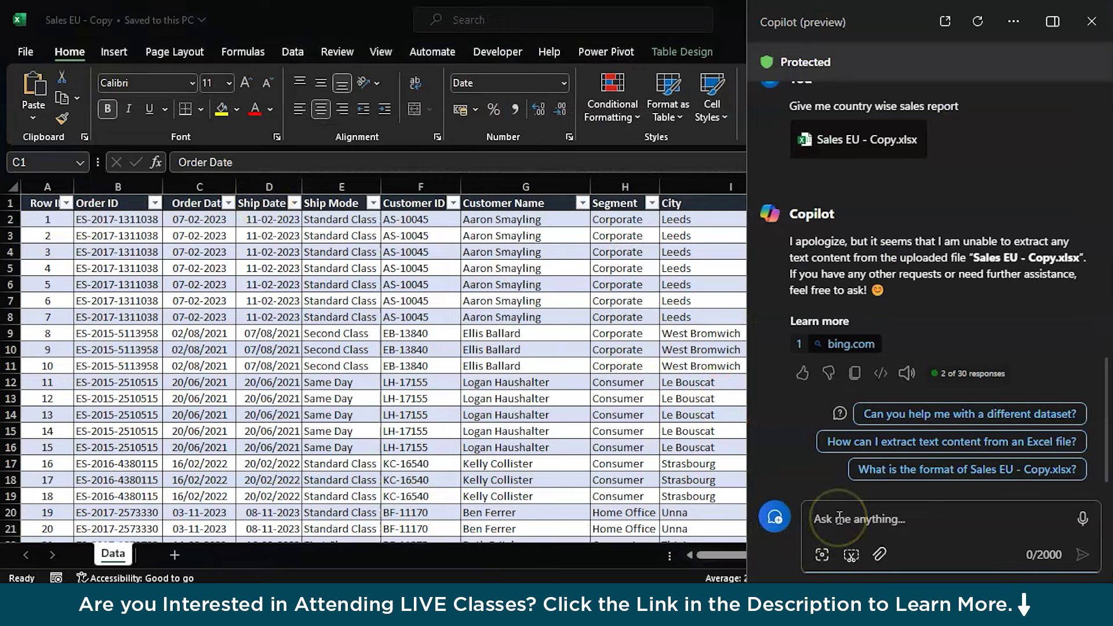
{"action": "type", "text": "Can yo"}
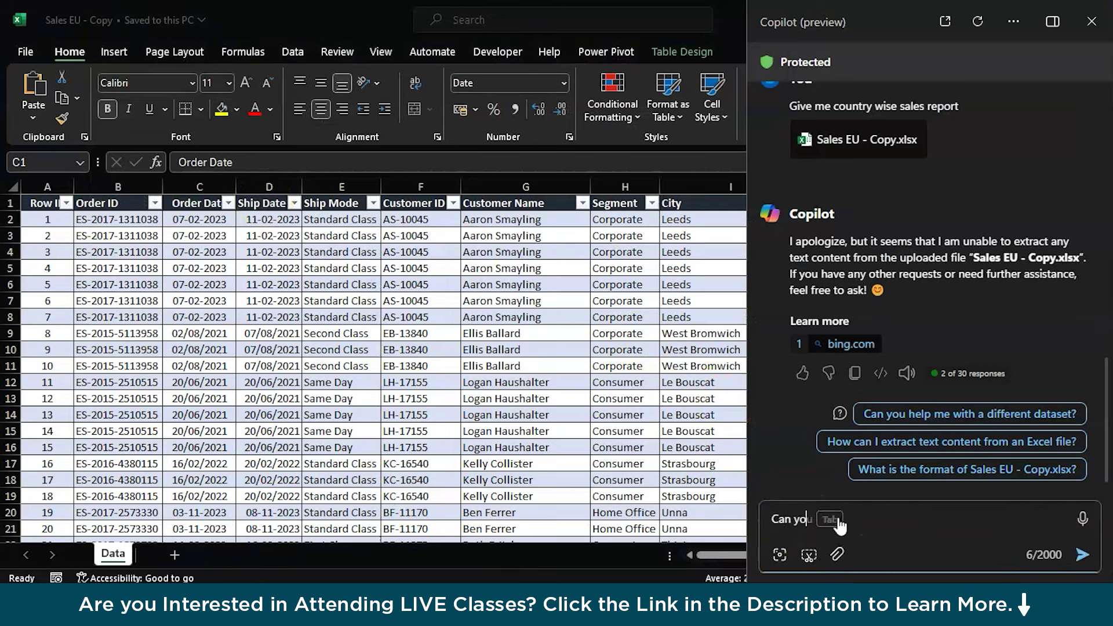
{"action": "type", "text": "u help me find out the"}
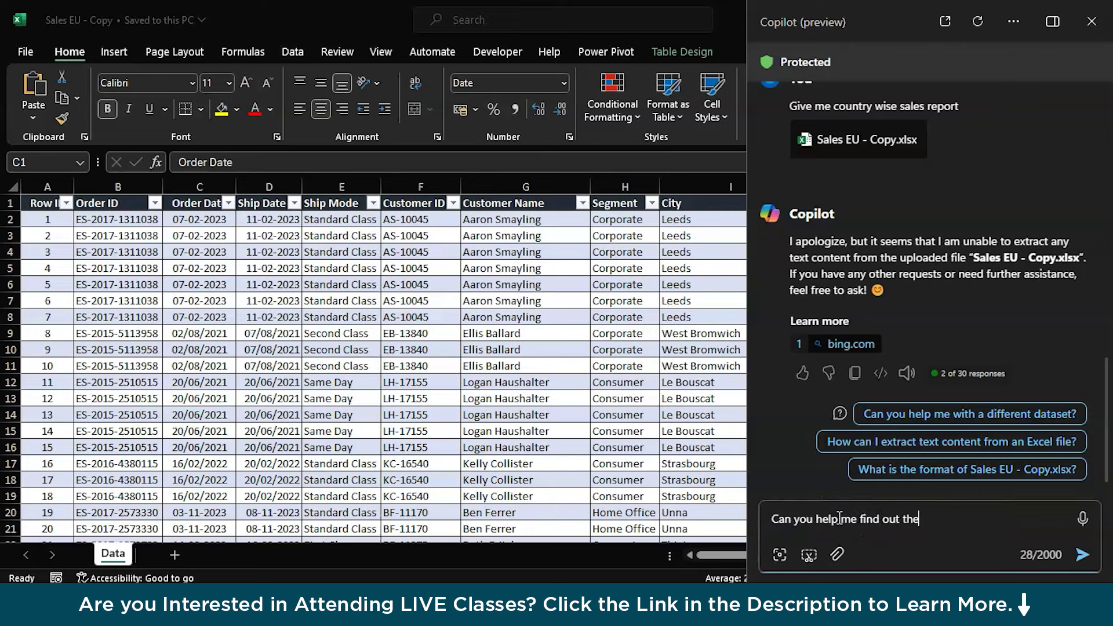
{"action": "key", "text": "BackSpace"}
{"action": "key", "text": "BackSpace"}
{"action": "key", "text": "BackSpace"}
{"action": "type", "text": "which week of the day was "}
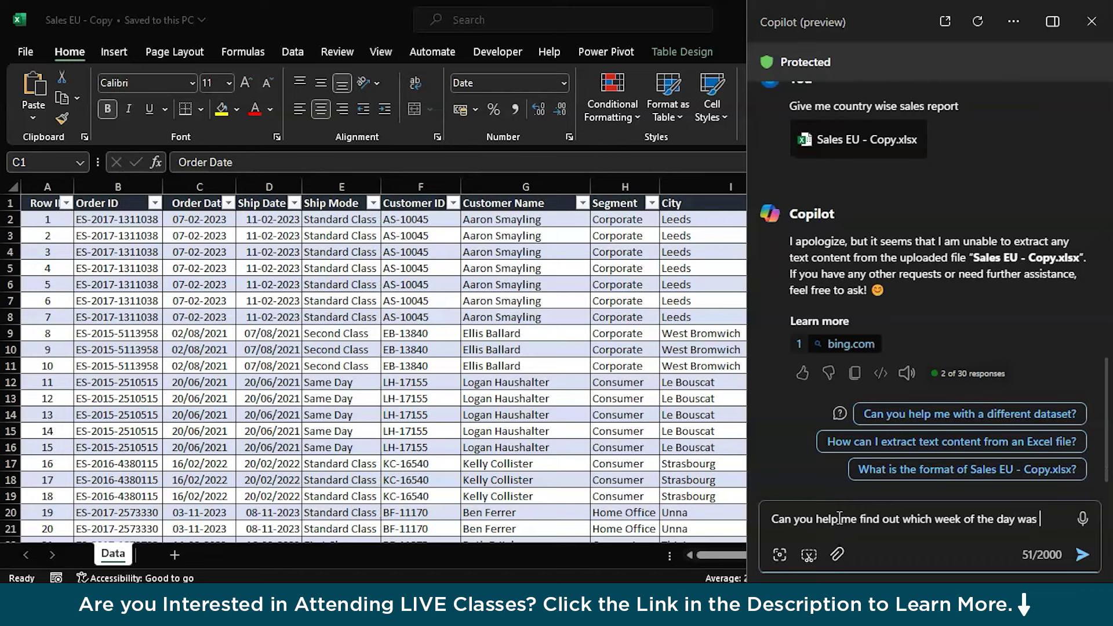
{"action": "type", "text": "an "}
{"action": "type", "text": "order placed."}
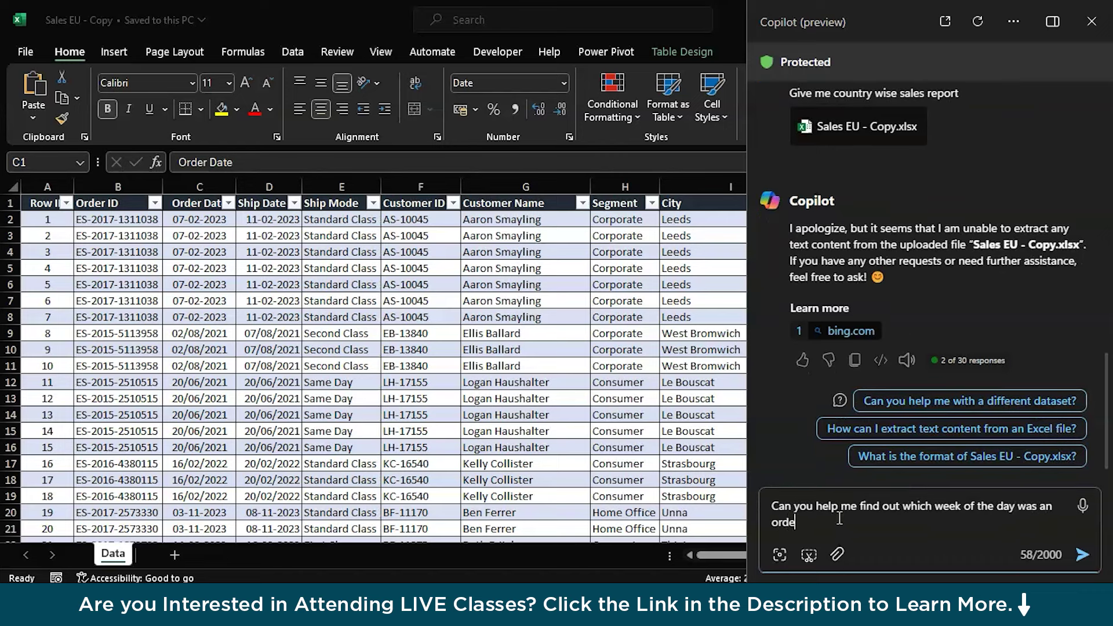
{"action": "key", "text": "shift+Return"}
{"action": "type", "text": "We have"}
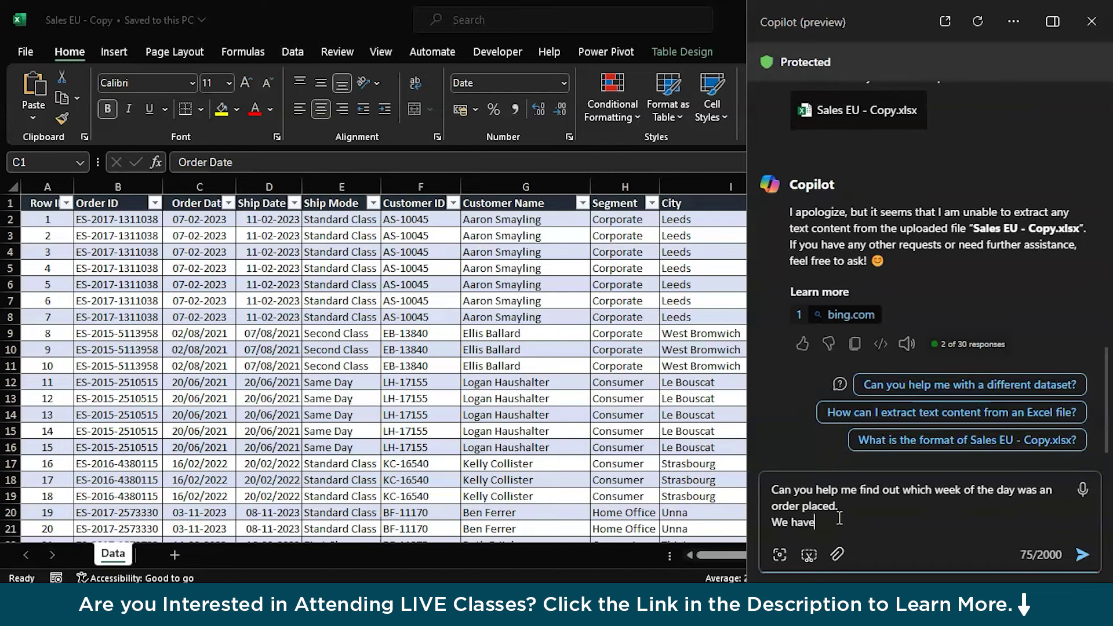
{"action": "type", "text": " a column named "}
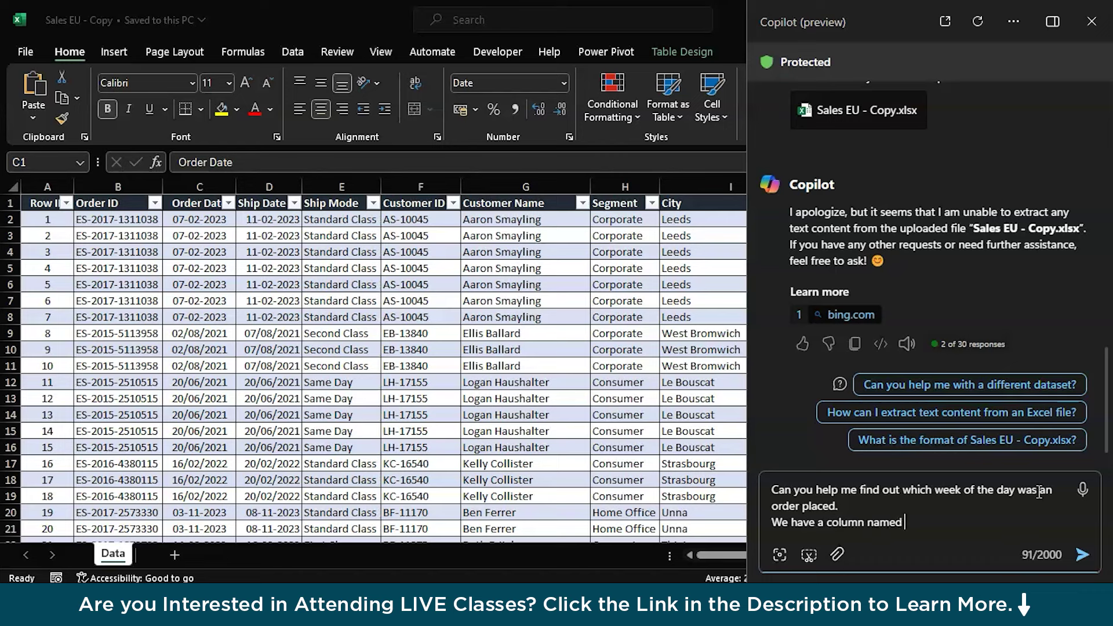
{"action": "type", "text": "Order date"}
{"action": "key", "text": "shift+Return"}
{"action": "type", "text": "the column in"}
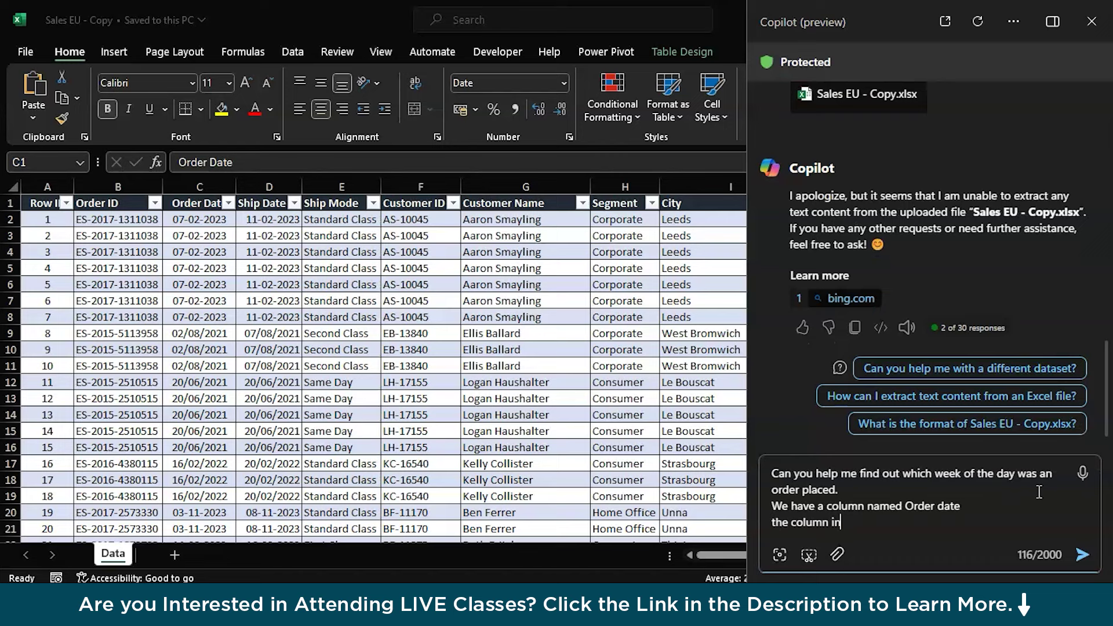
{"action": "type", "text": "s s"}
{"action": "key", "text": "BackSpace"}
{"action": "type", "text": "s C"}
{"action": "key", "text": "shift+Return"}
{"action": "type", "text": "We"}
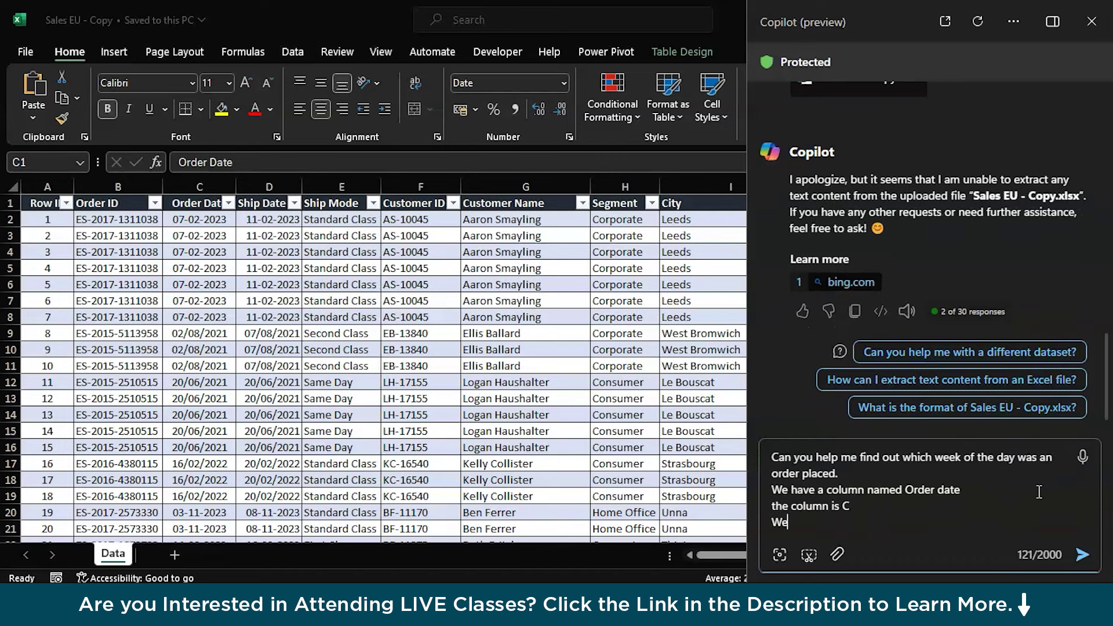
{"action": "type", "text": " need a new "}
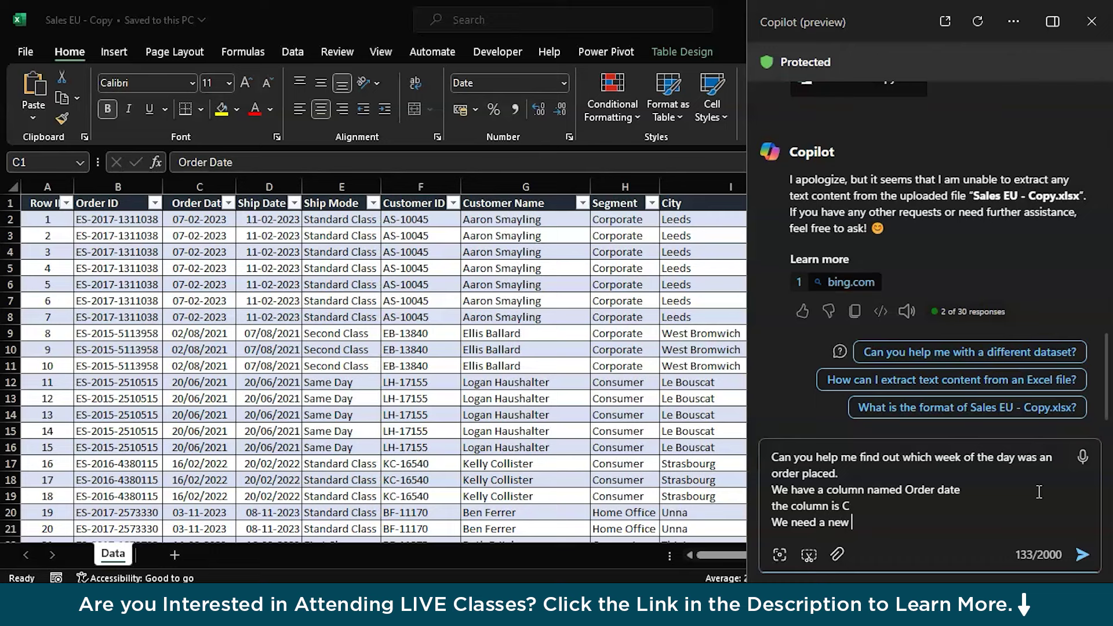
{"action": "type", "text": "column \"D\" that tell"}
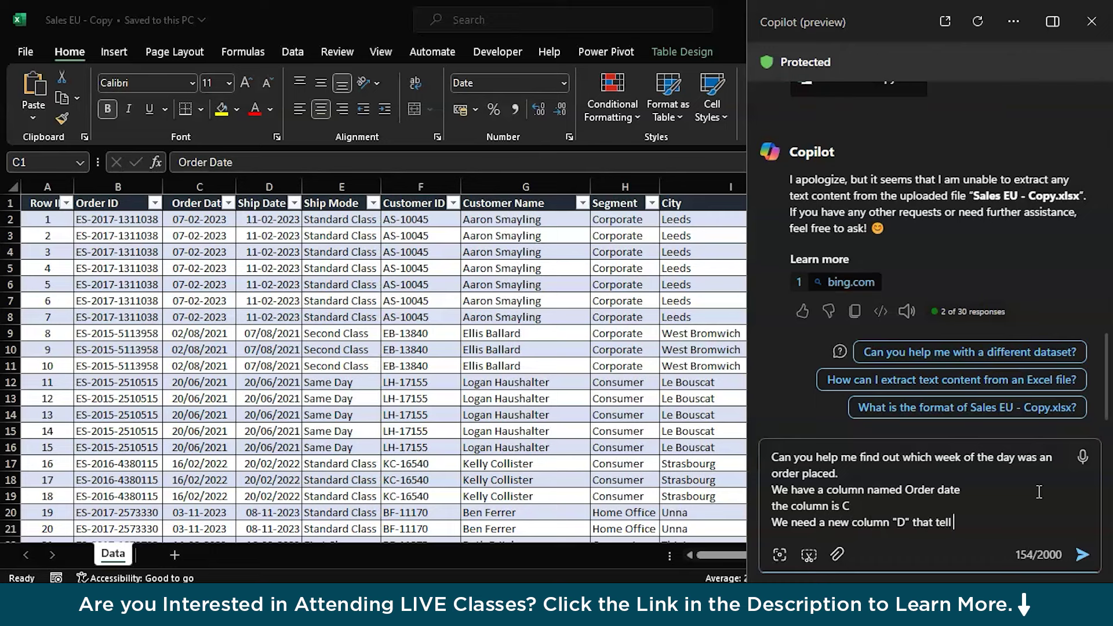
{"action": "type", "text": "  me the day of the week when"}
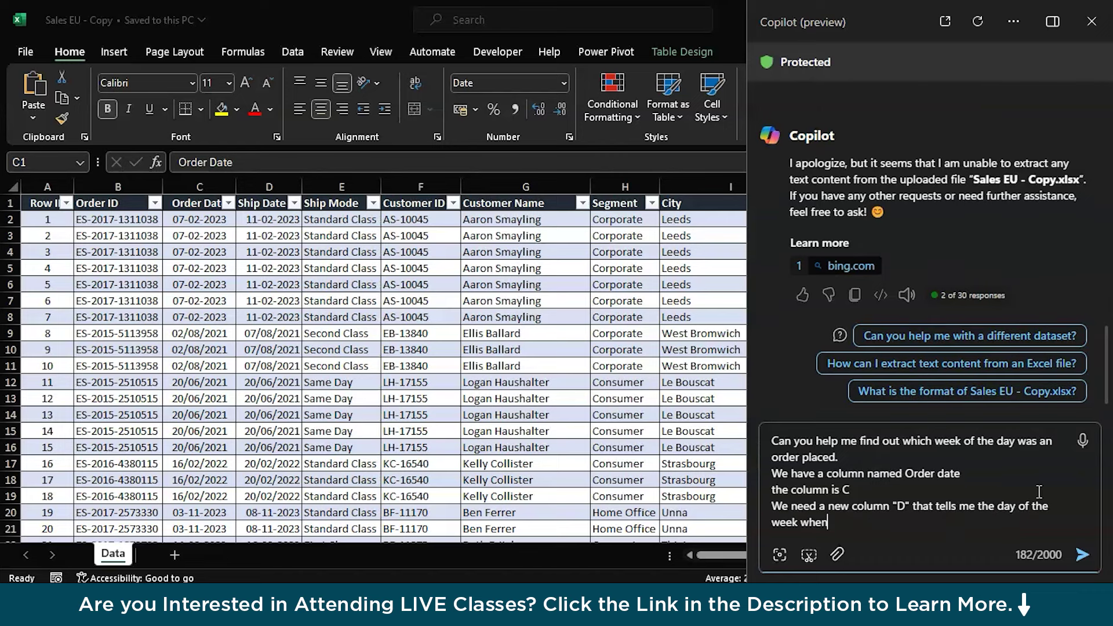
{"action": "type", "text": " an order was"}
{"action": "key", "text": "Tab"}
{"action": "type", "text": "."}
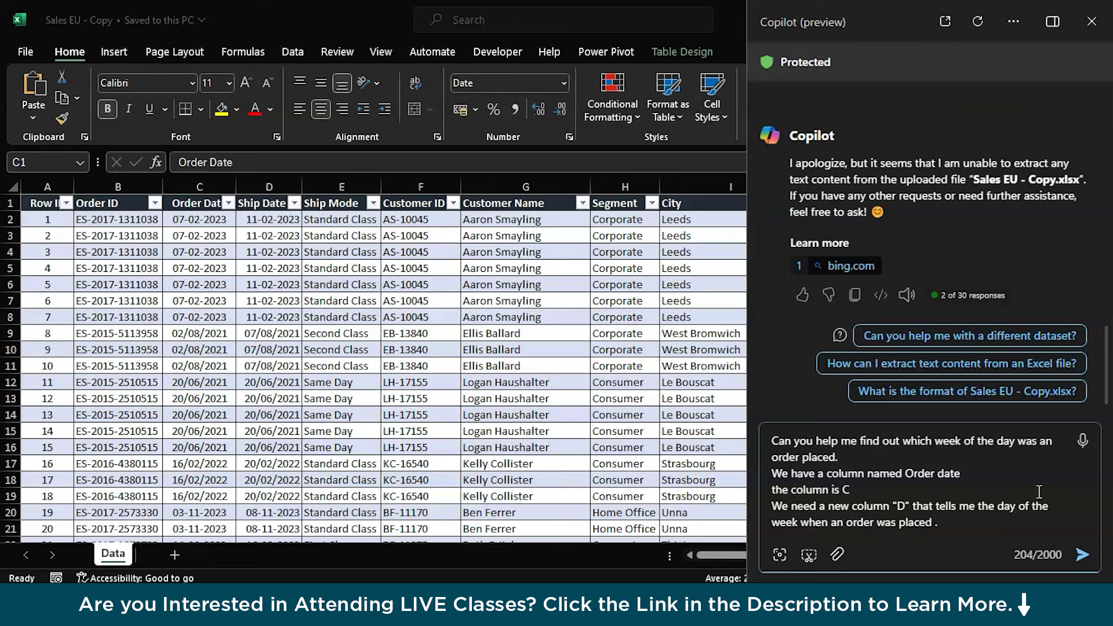
Step: Send the weekday request and review Copilot's sample table pairing order dates with days of the week
{"action": "left_click", "coordinate": [1078, 557]}
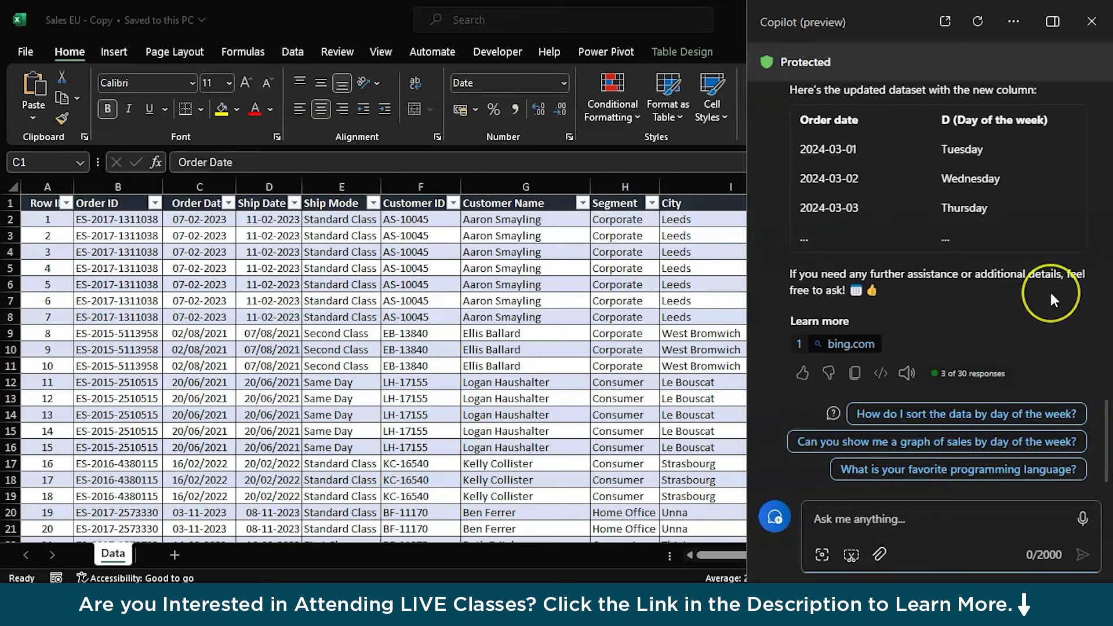
{"action": "scroll", "coordinate": [1050, 289], "scroll_direction": "up", "scroll_amount": 3}
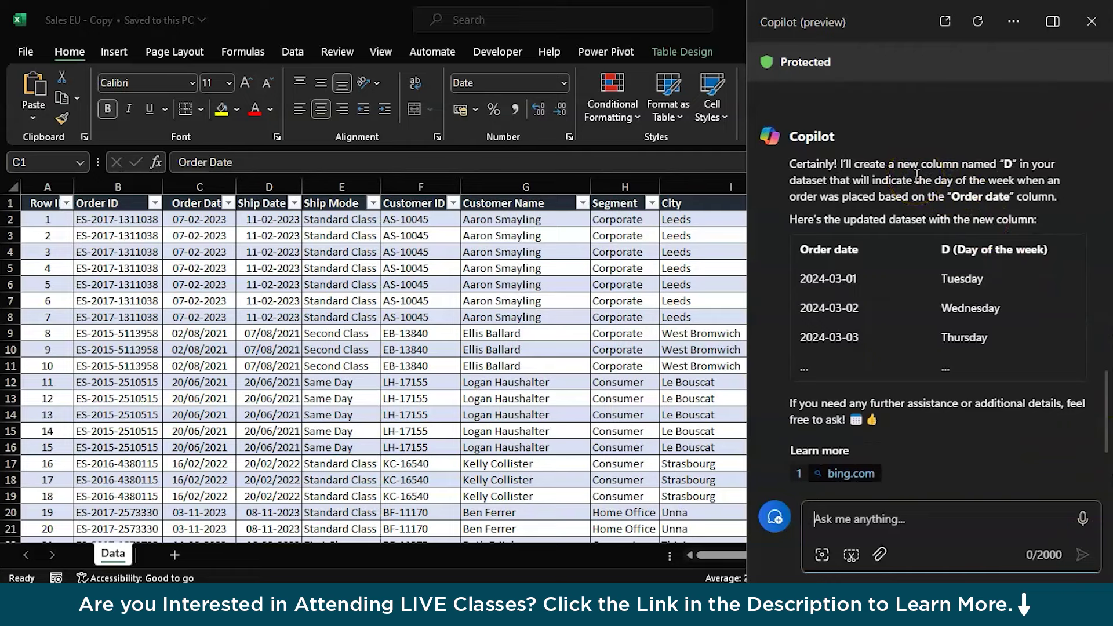
{"action": "left_click", "coordinate": [940, 323]}
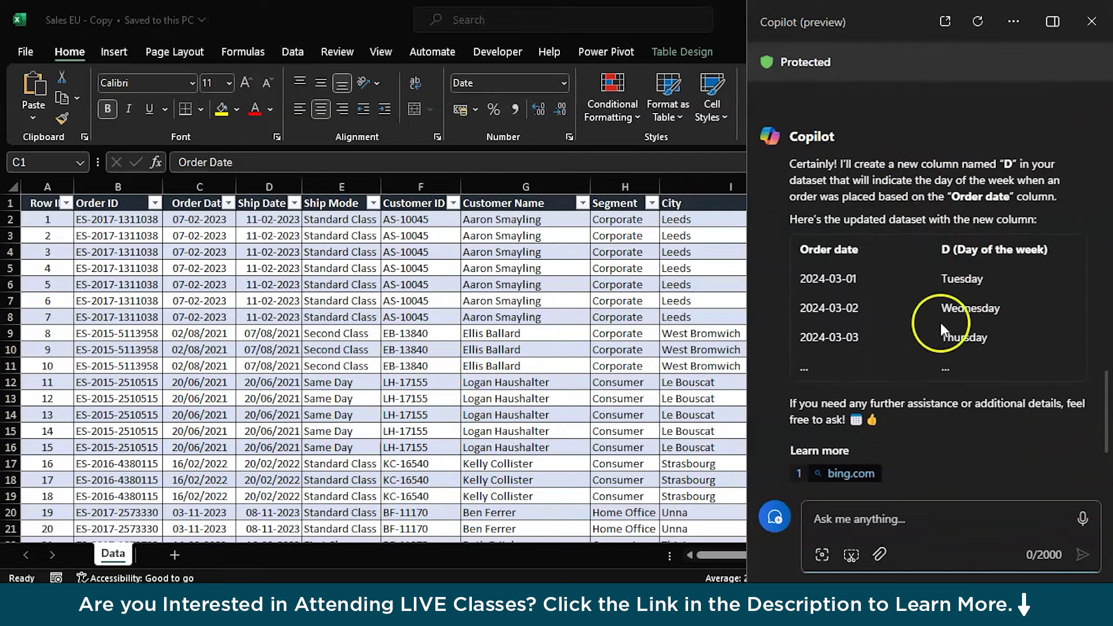
{"action": "scroll", "coordinate": [940, 321], "scroll_direction": "down", "scroll_amount": 2}
{"action": "left_click", "coordinate": [870, 518]}
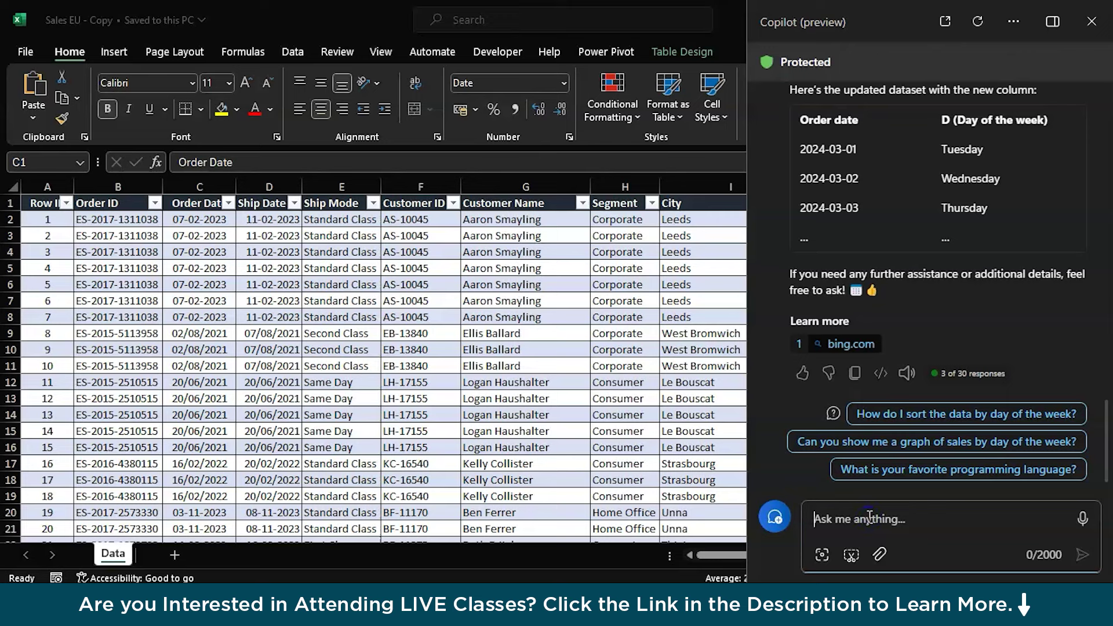
Step: Ask Copilot for the name of the customer with the highest sales record in the data set
{"action": "type", "text": "Can you "}
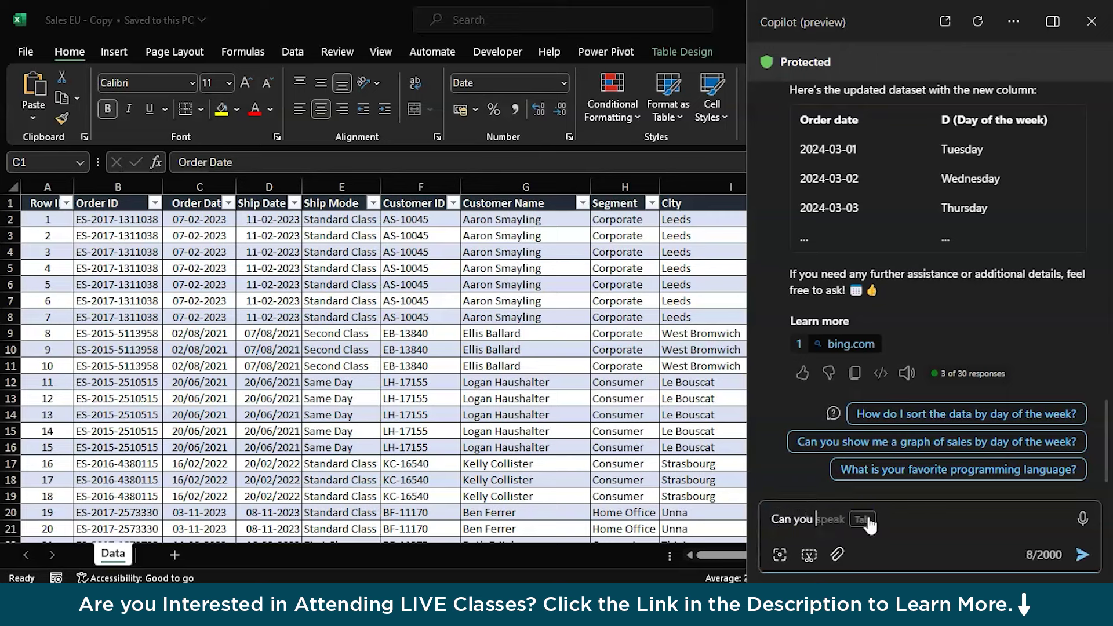
{"action": "type", "text": "tell me the name of "}
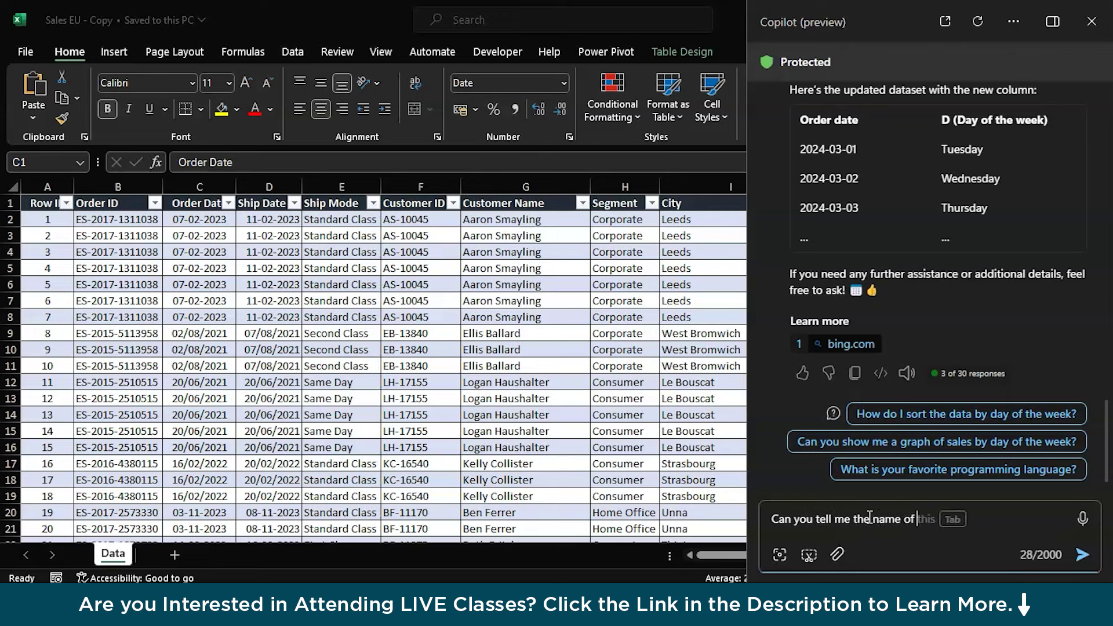
{"action": "type", "text": "the customer wi"}
{"action": "type", "text": "th h"}
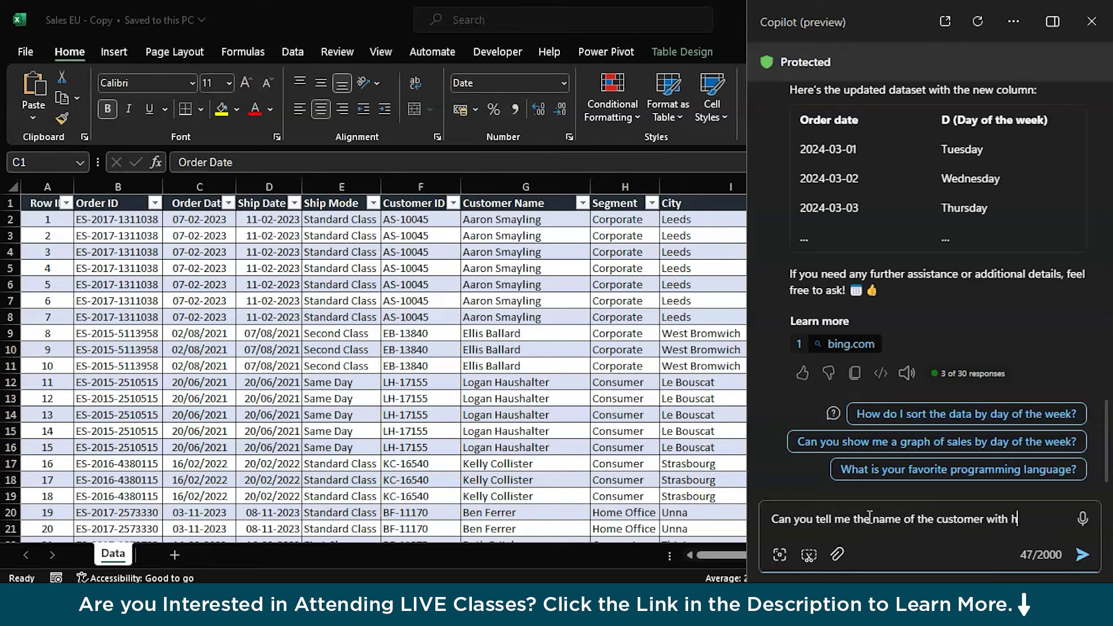
{"action": "type", "text": "ighe"}
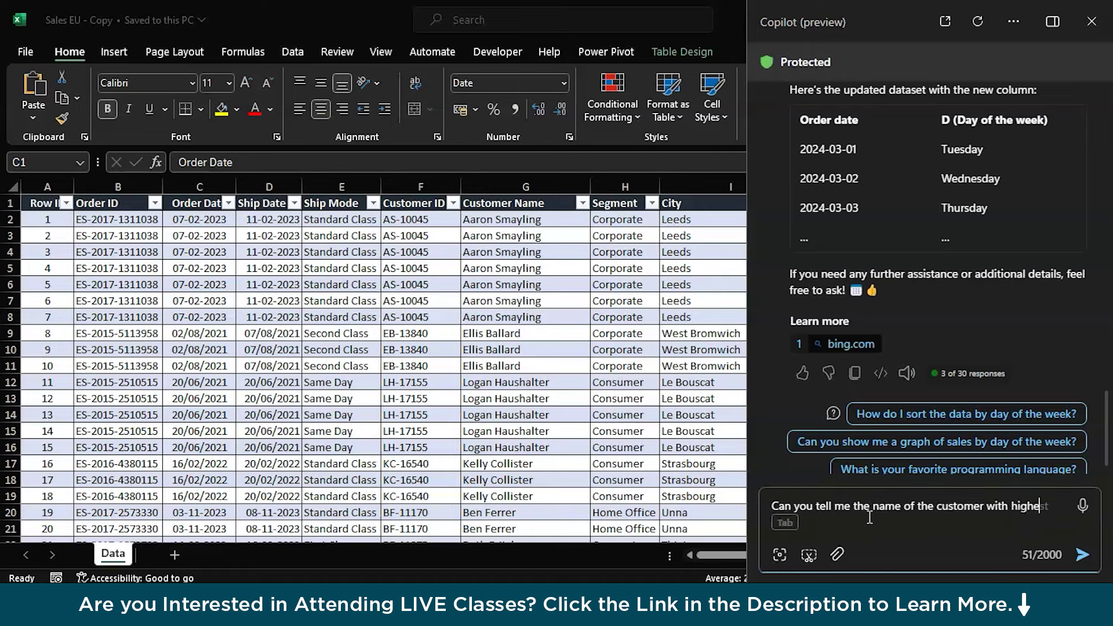
{"action": "type", "text": "st sales "}
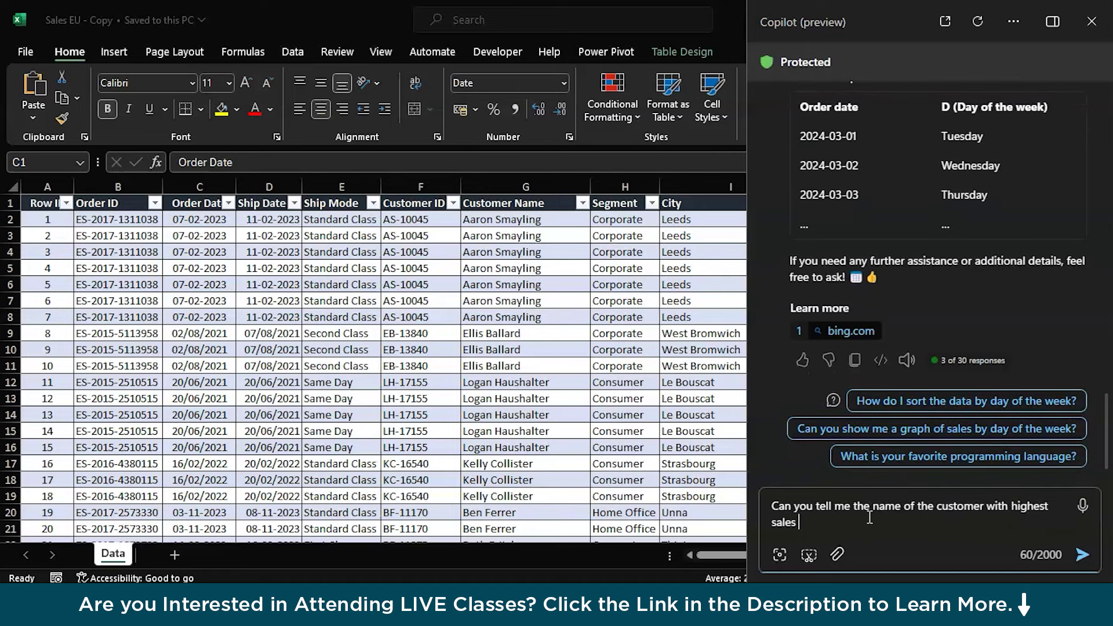
{"action": "type", "text": "record in the data set?"}
{"action": "key", "text": "Return"}
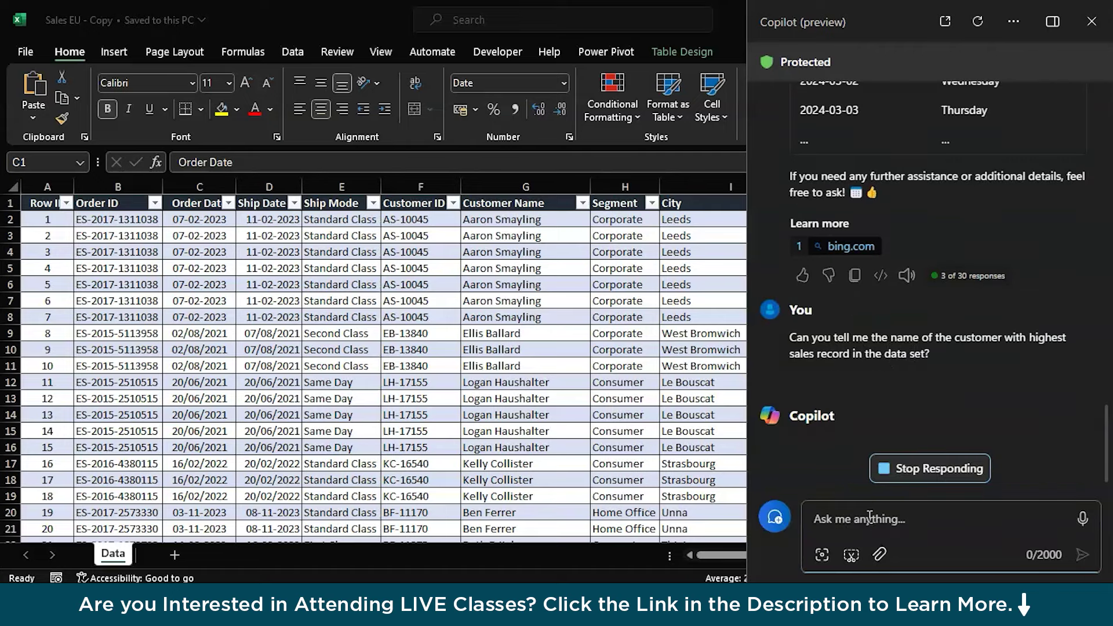
{"action": "scroll", "coordinate": [963, 230], "scroll_direction": "up", "scroll_amount": 5}
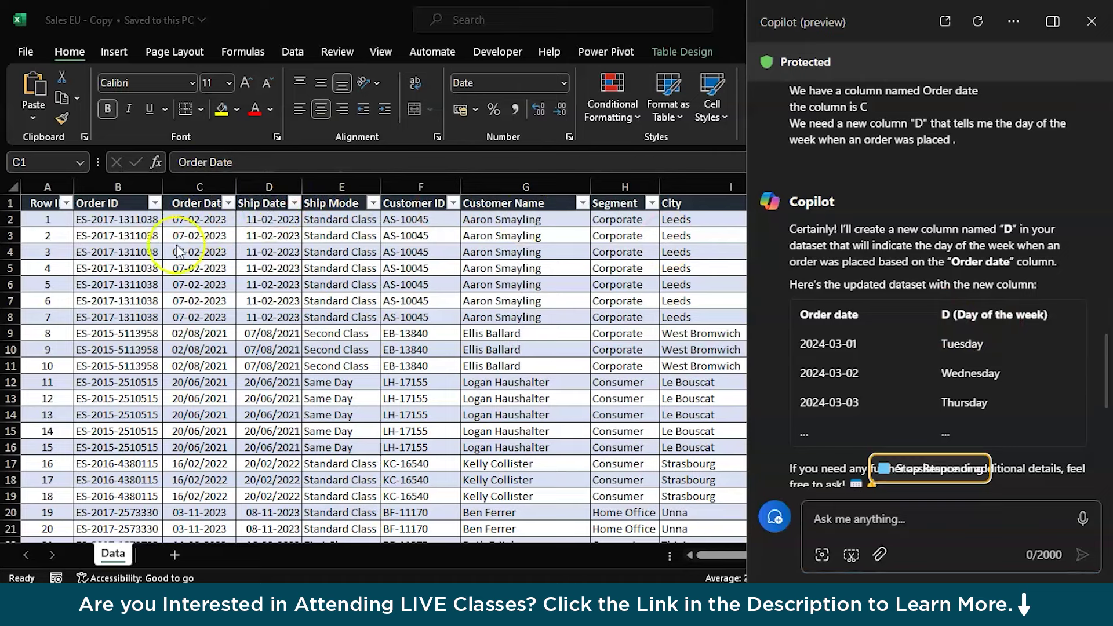
{"action": "scroll", "coordinate": [992, 154], "scroll_direction": "up", "scroll_amount": 1}
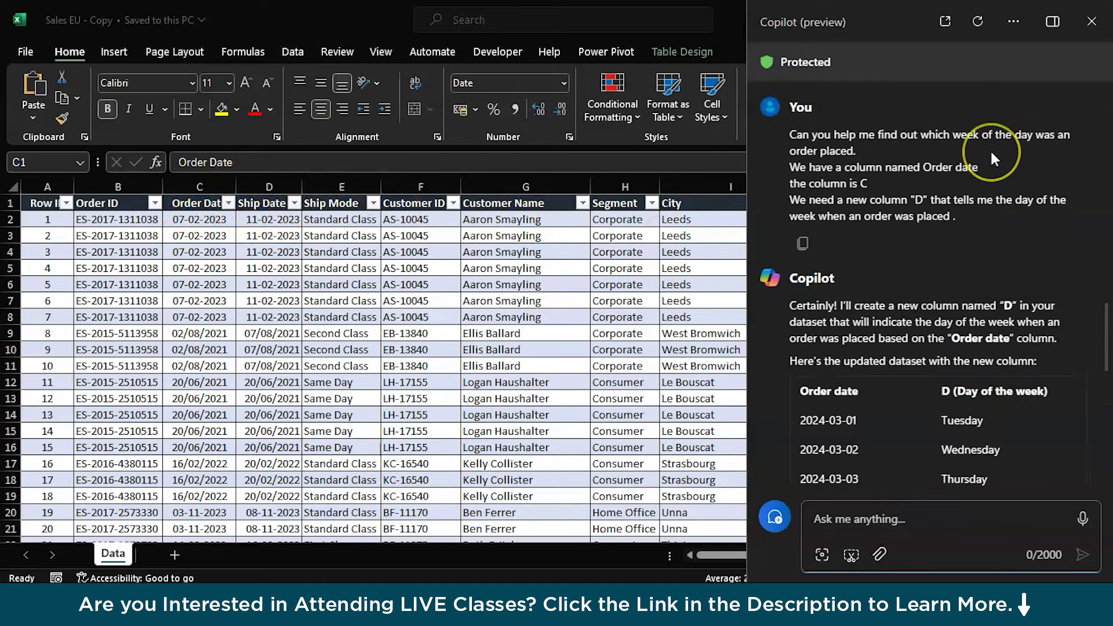
{"action": "scroll", "coordinate": [990, 149], "scroll_direction": "up", "scroll_amount": 8}
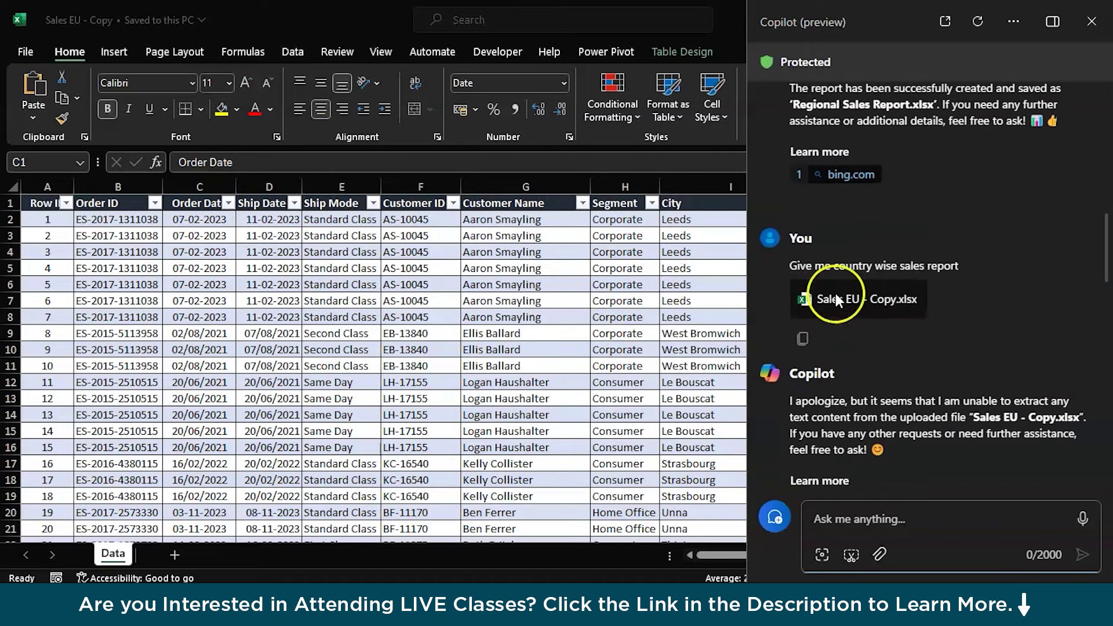
{"action": "scroll", "coordinate": [839, 295], "scroll_direction": "down", "scroll_amount": 2}
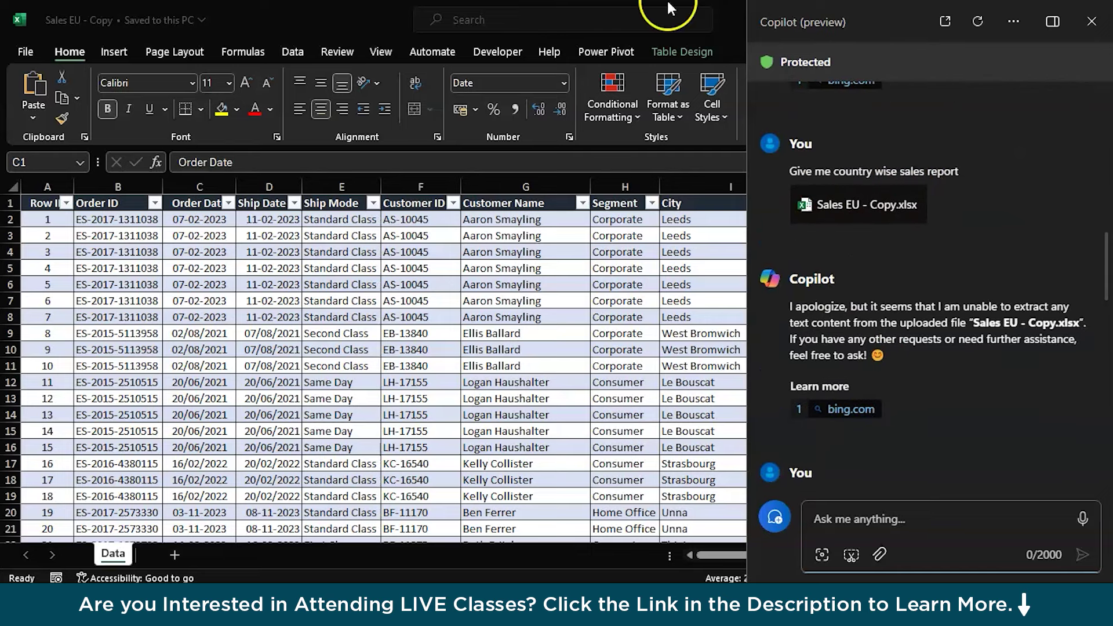
Step: Hide Copilot to view the whole table, then reopen it and scroll down to its reply
{"action": "key", "text": "super+c"}
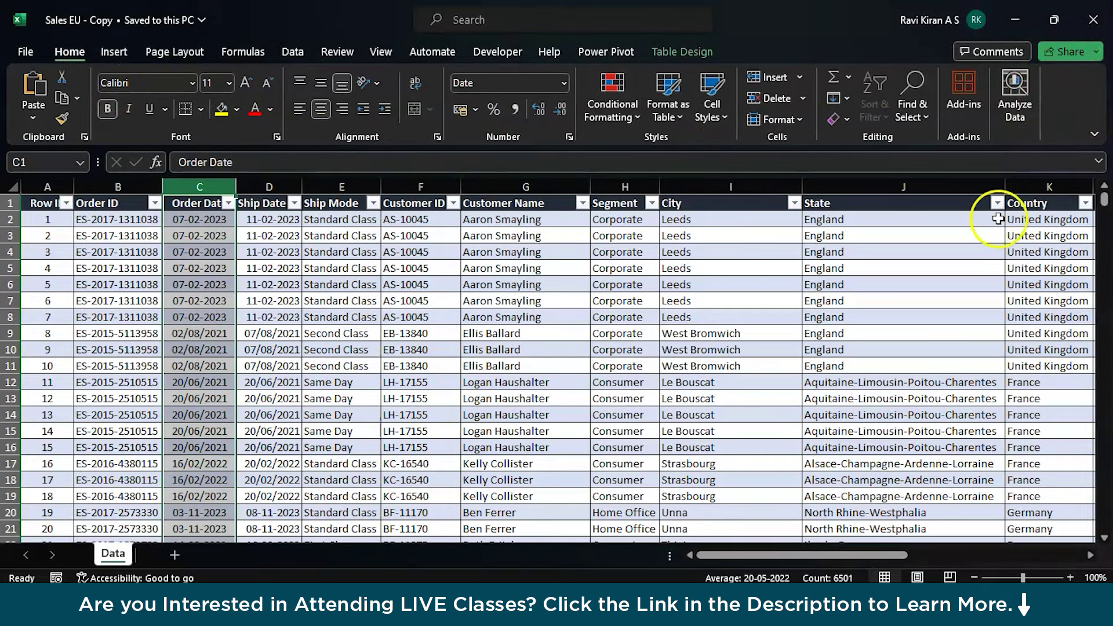
{"action": "key", "text": "alt+Tab"}
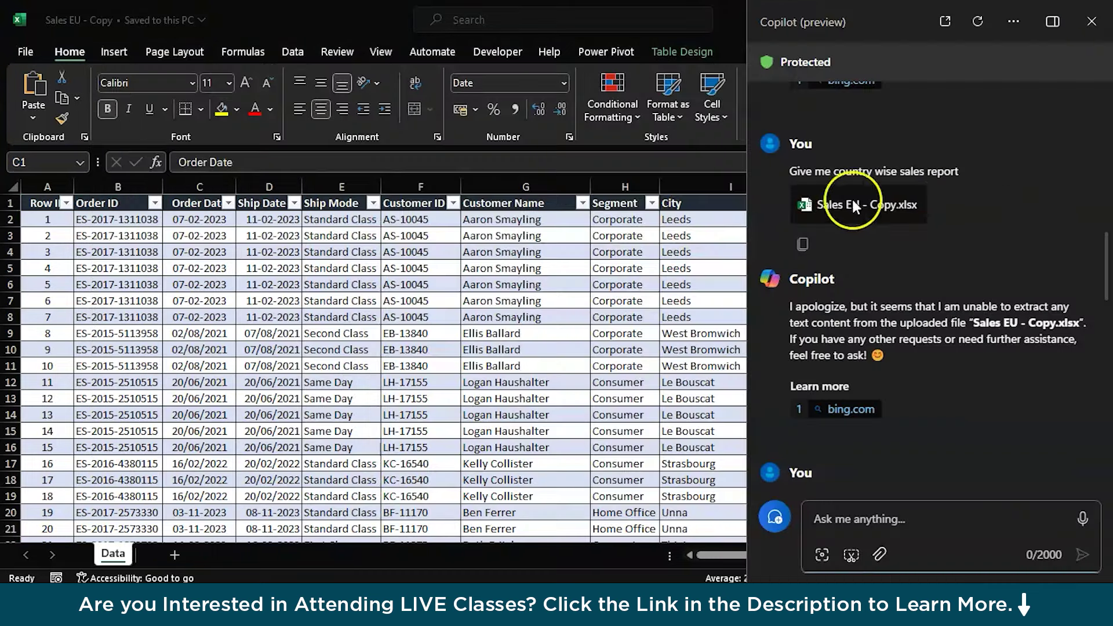
{"action": "scroll", "coordinate": [818, 286], "scroll_direction": "down", "scroll_amount": 5}
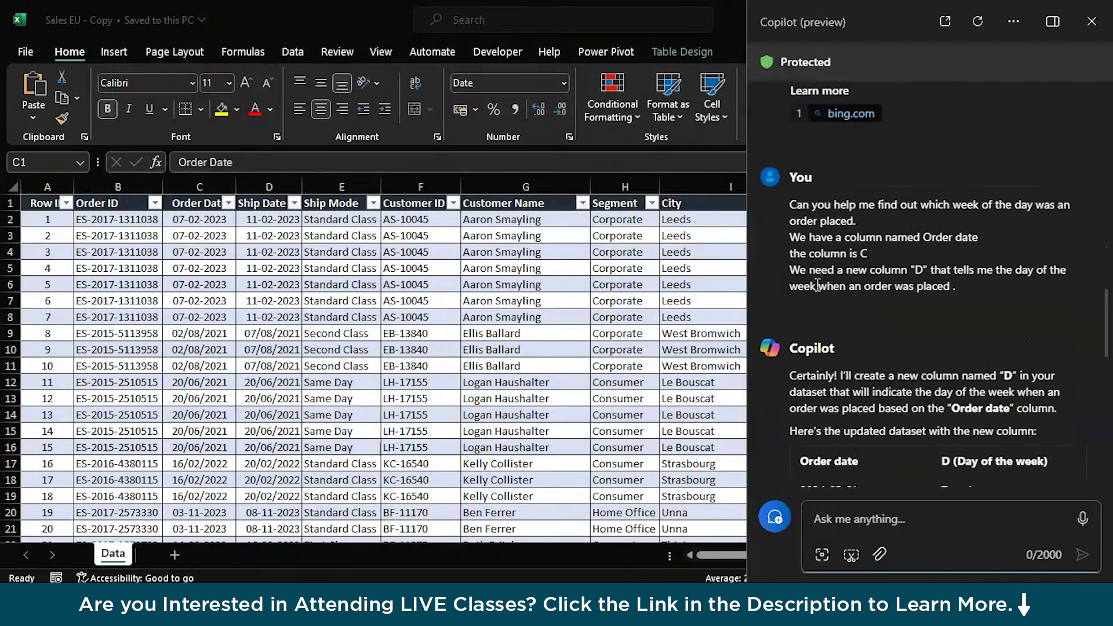
{"action": "scroll", "coordinate": [818, 287], "scroll_direction": "down", "scroll_amount": 8}
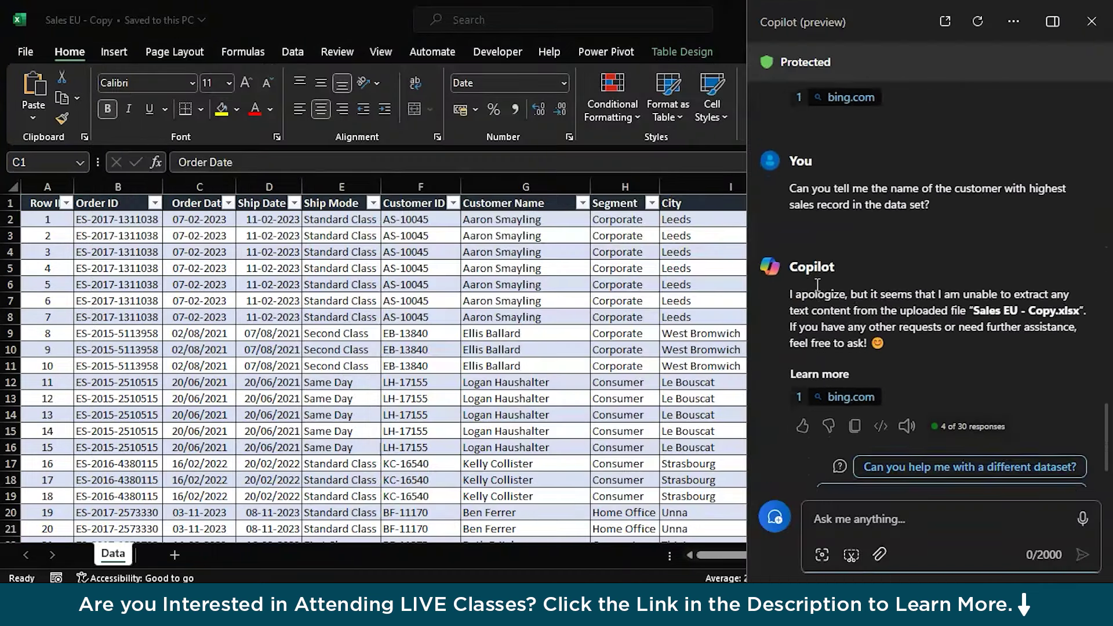
{"action": "scroll", "coordinate": [818, 286], "scroll_direction": "down", "scroll_amount": 2}
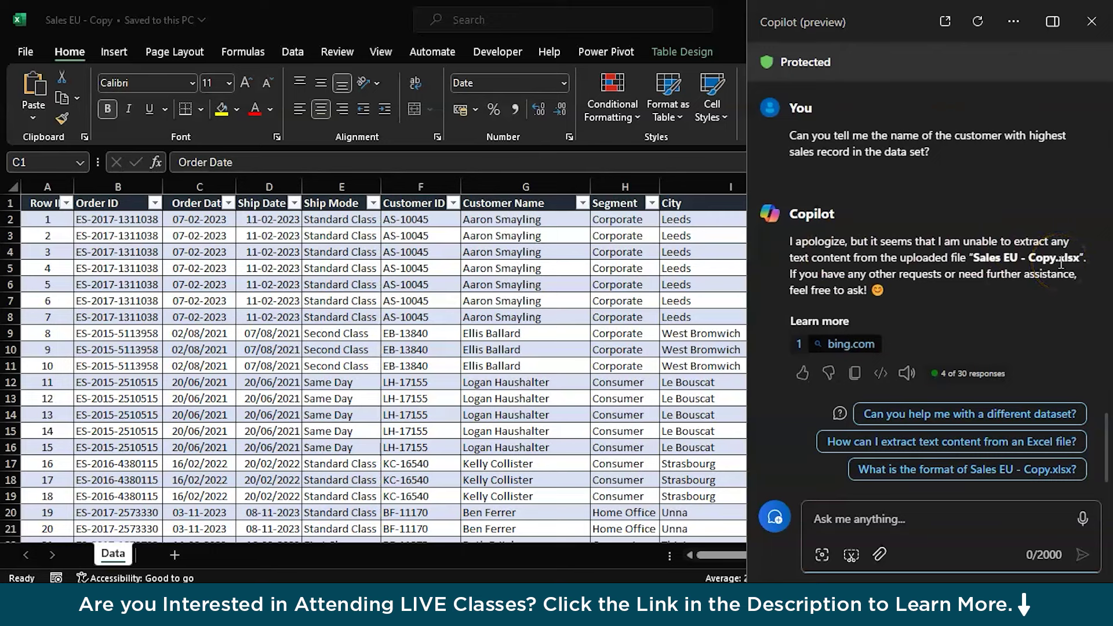
Step: Ask Copilot for 'Region wise sales' and get per-region totals, North highest at $1,110,267.00
{"action": "left_click", "coordinate": [884, 519]}
{"action": "type", "text": "Region"}
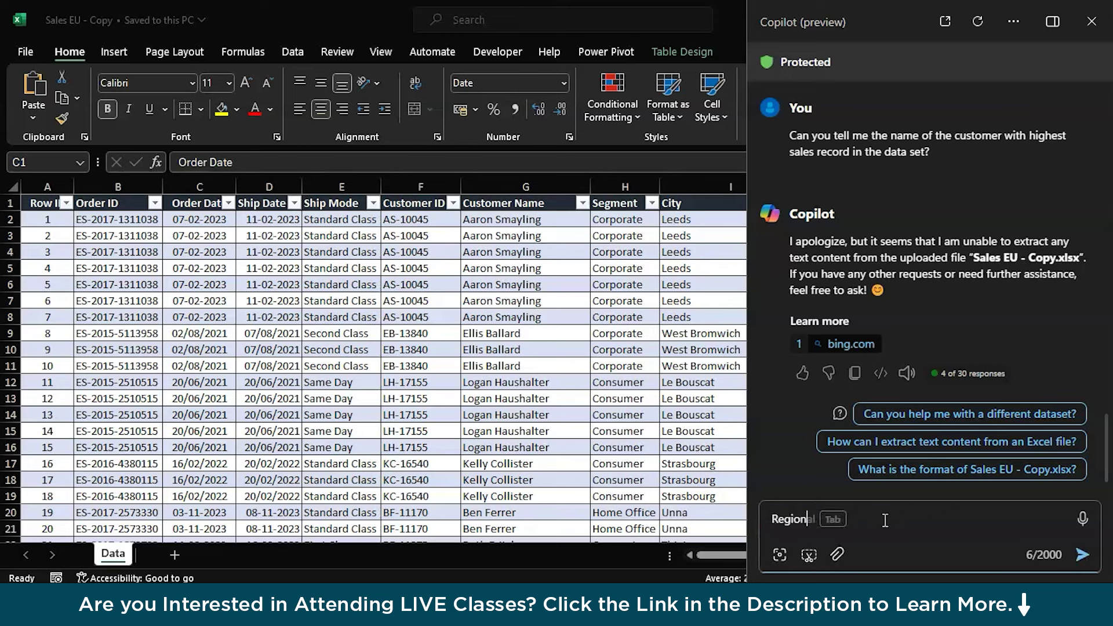
{"action": "type", "text": " wise sal"}
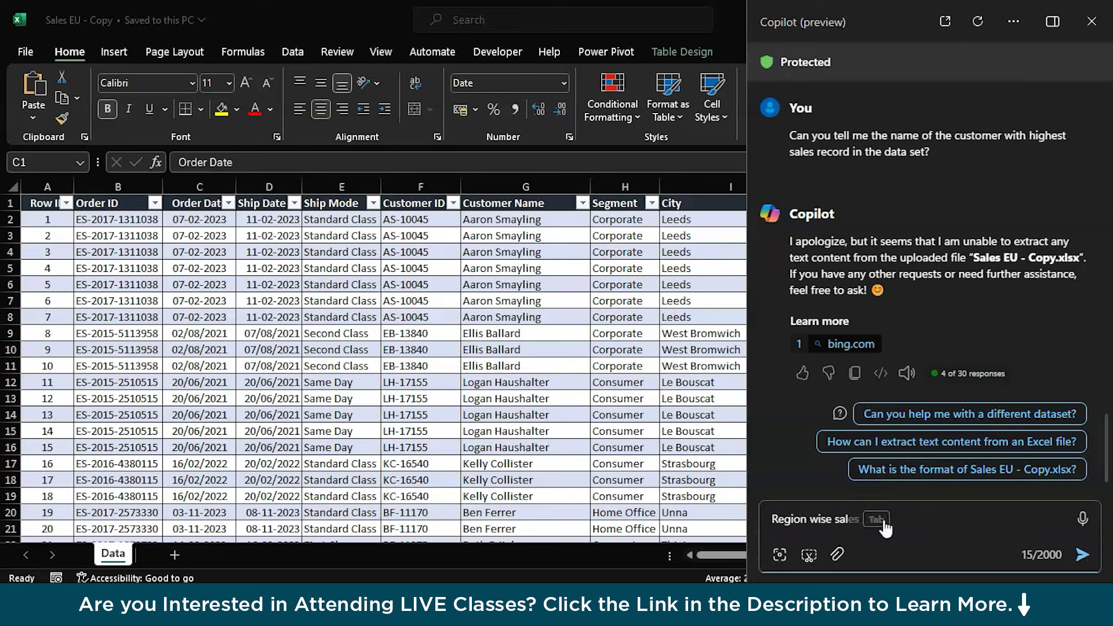
{"action": "key", "text": "Tab"}
{"action": "key", "text": "Return"}
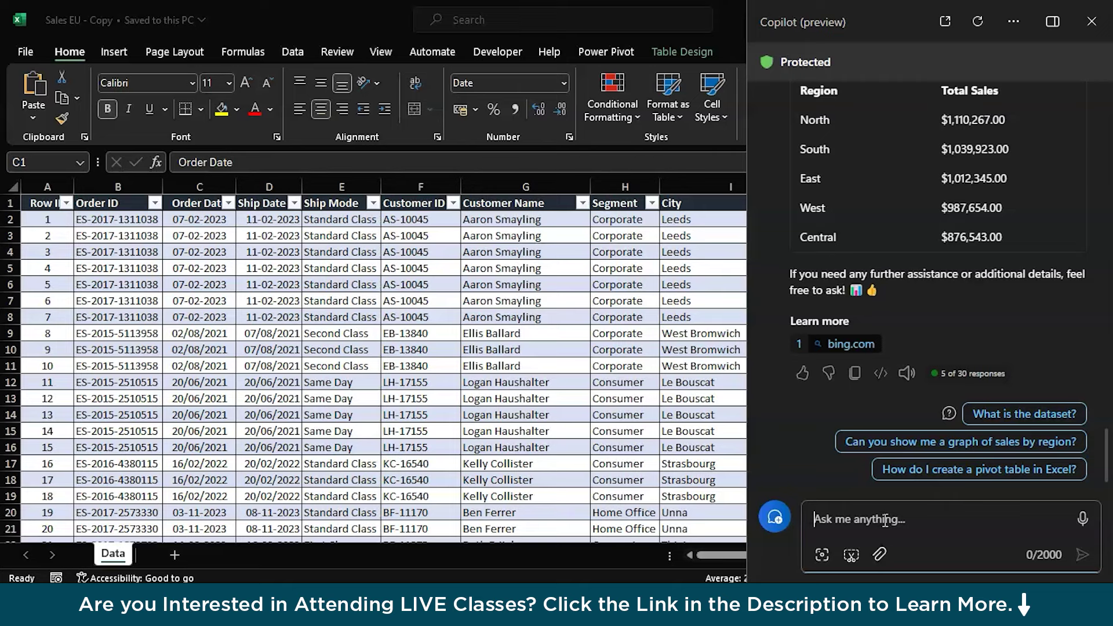
{"action": "scroll", "coordinate": [968, 336], "scroll_direction": "up", "scroll_amount": 2}
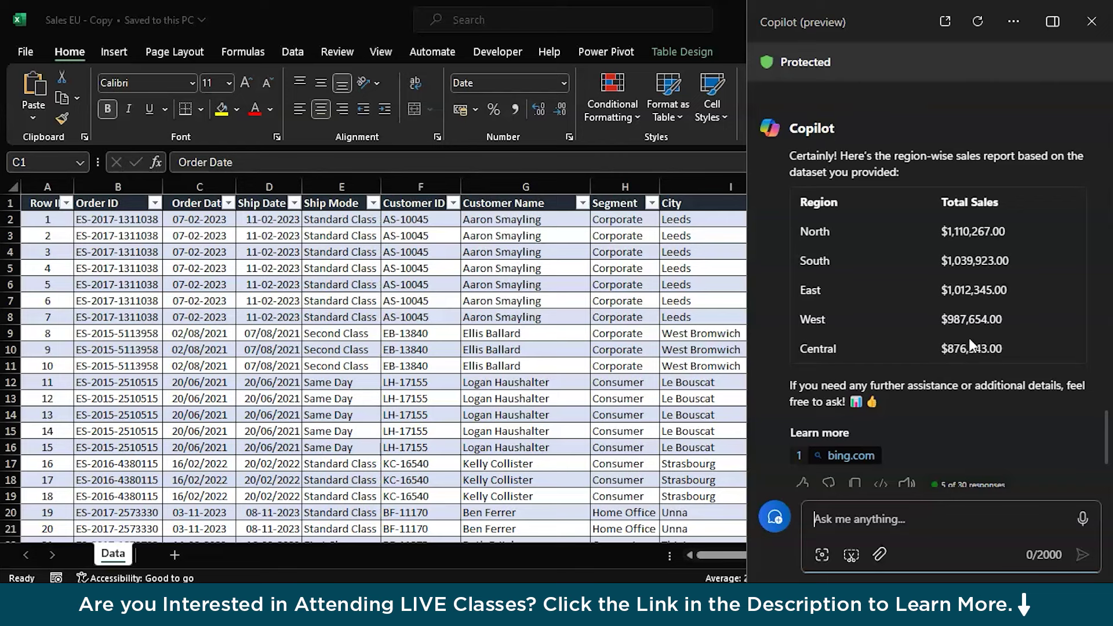
{"action": "left_click", "coordinate": [859, 381]}
{"action": "scroll", "coordinate": [859, 381], "scroll_direction": "down", "scroll_amount": 2}
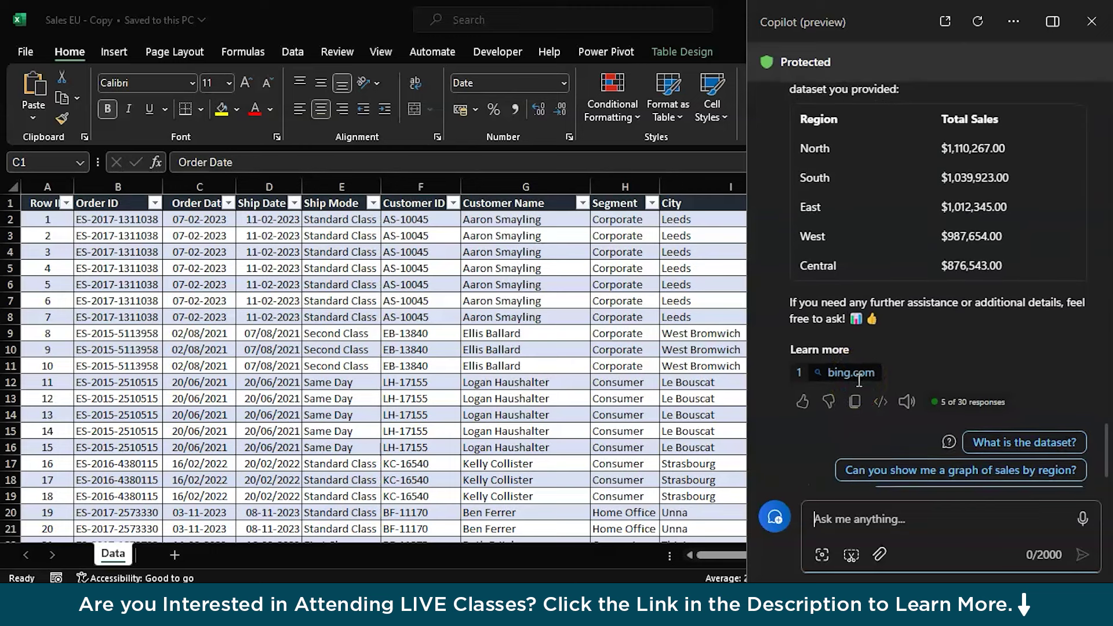
{"action": "scroll", "coordinate": [780, 175], "scroll_direction": "up", "scroll_amount": 1}
{"action": "left_click", "coordinate": [781, 178]}
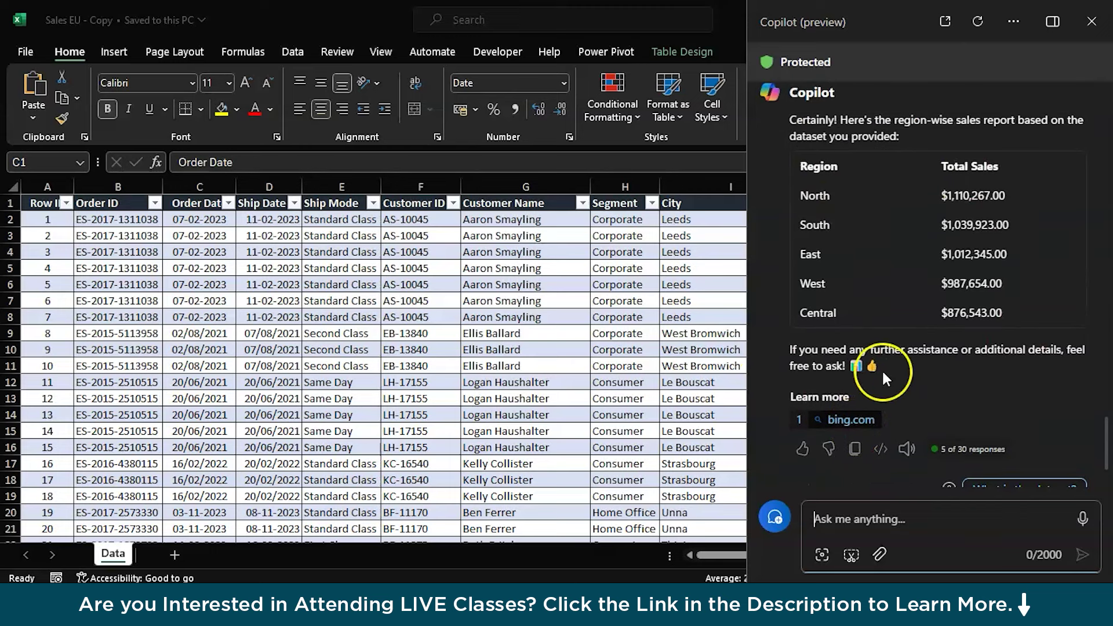
{"action": "left_click", "coordinate": [889, 356]}
{"action": "left_click", "coordinate": [949, 374]}
{"action": "scroll", "coordinate": [949, 375], "scroll_direction": "down", "scroll_amount": 1}
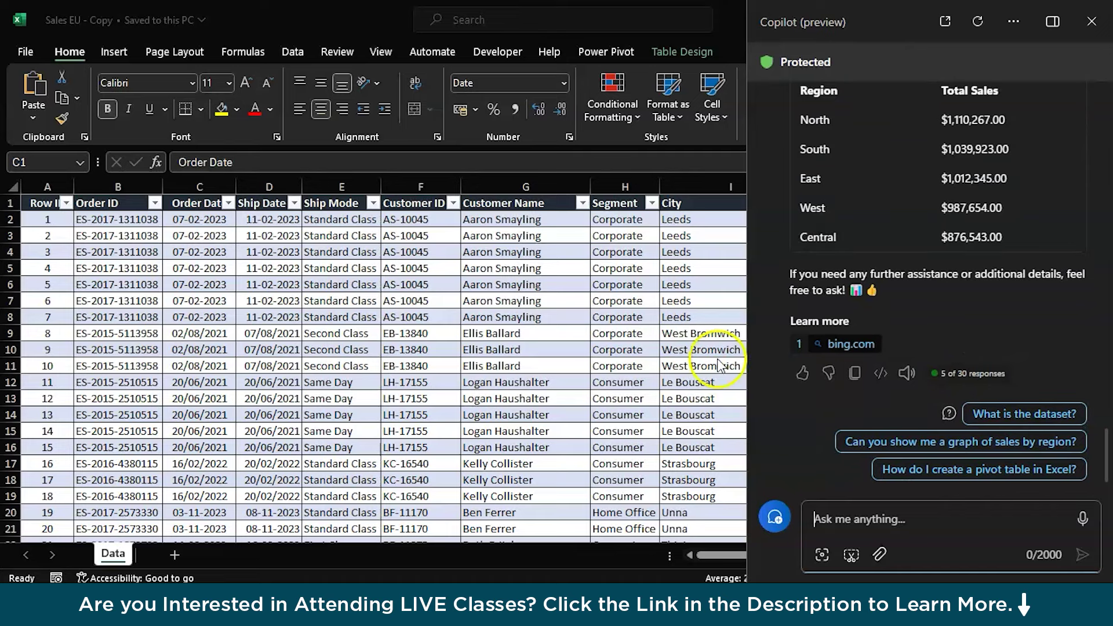
{"action": "scroll", "coordinate": [549, 342], "scroll_direction": "right", "scroll_amount": 3}
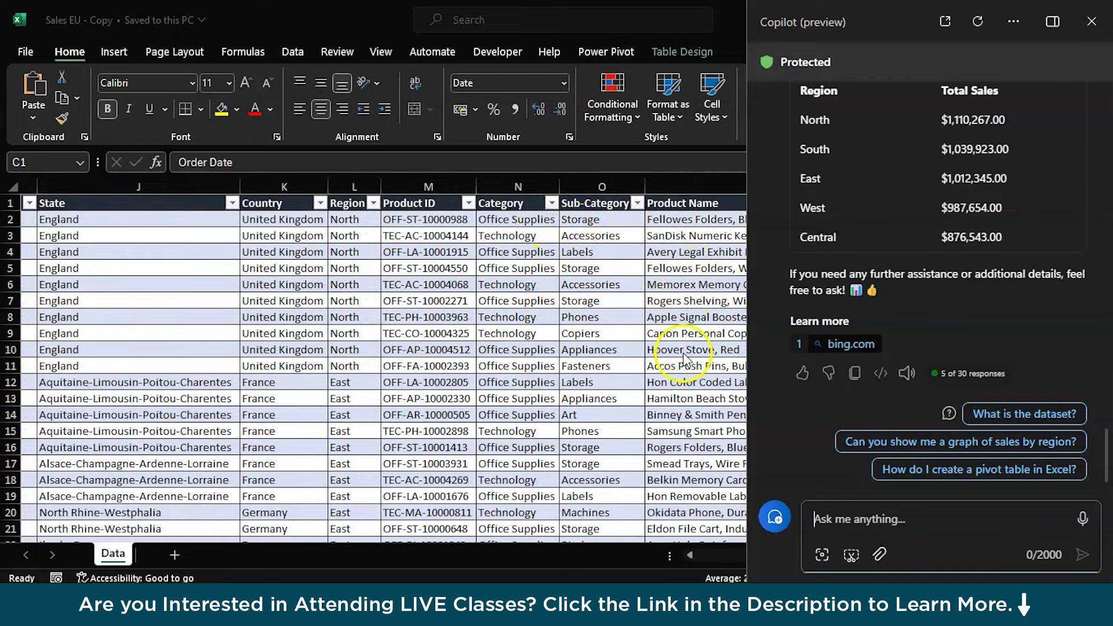
Step: Ask Copilot 'Can you me the category wise profits' and review its reply
{"action": "left_click", "coordinate": [865, 520]}
{"action": "type", "text": "Can you "}
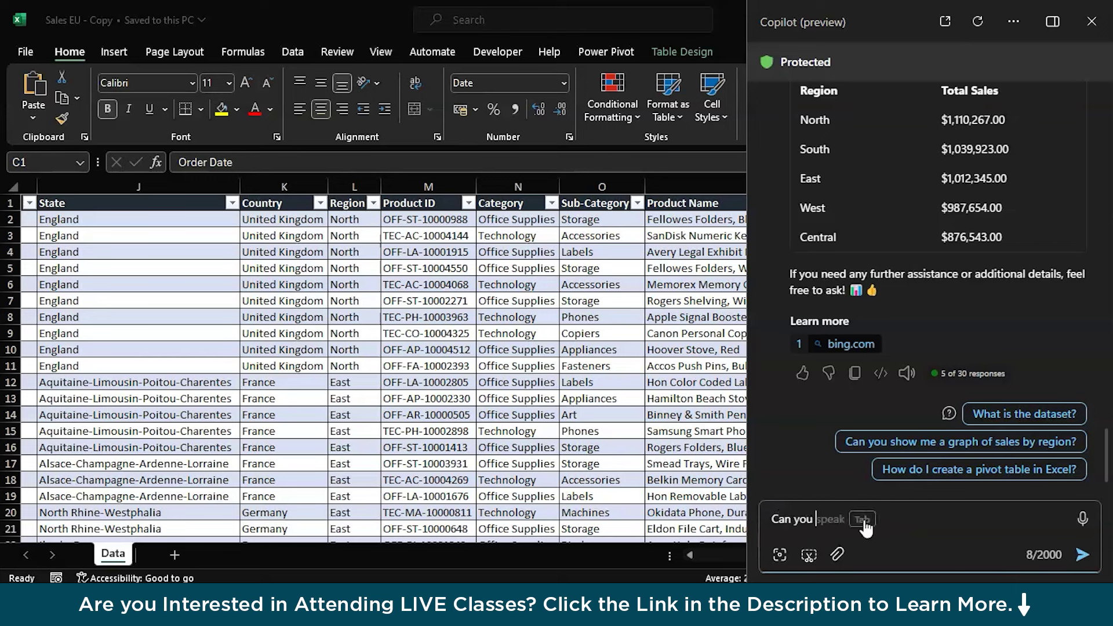
{"action": "type", "text": "me the category wise "}
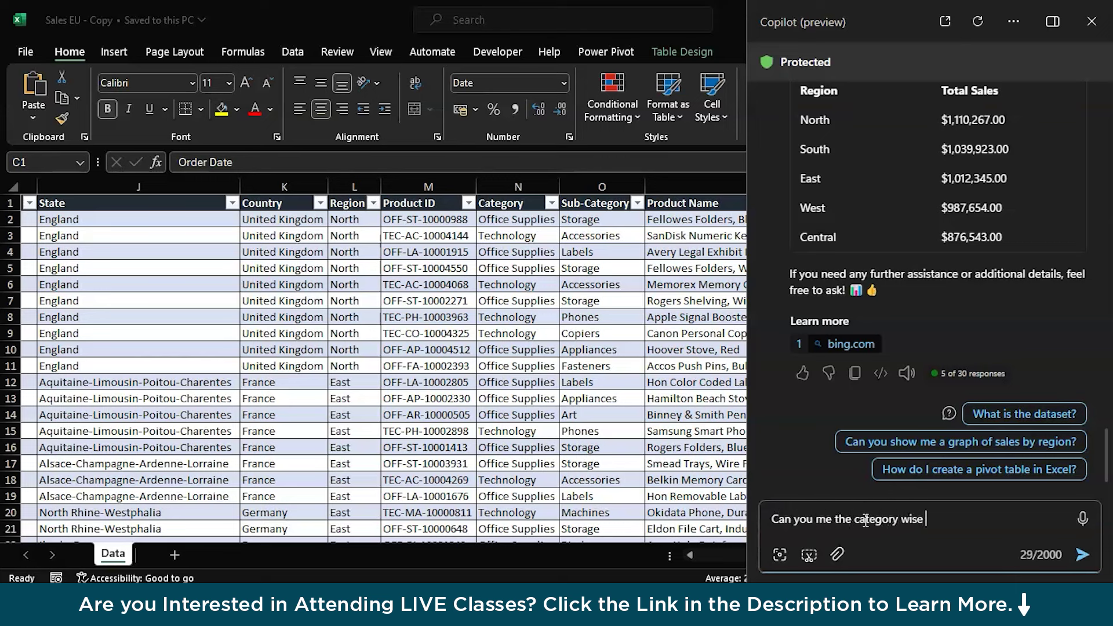
{"action": "type", "text": "profits"}
{"action": "key", "text": "Return"}
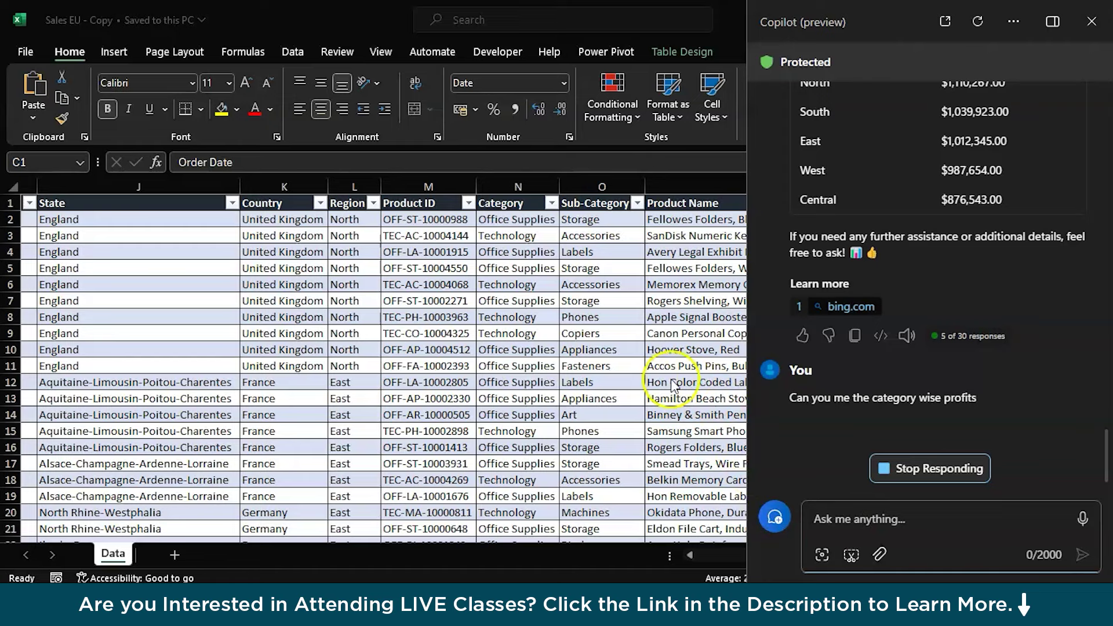
{"action": "scroll", "coordinate": [652, 387], "scroll_direction": "right", "scroll_amount": 6}
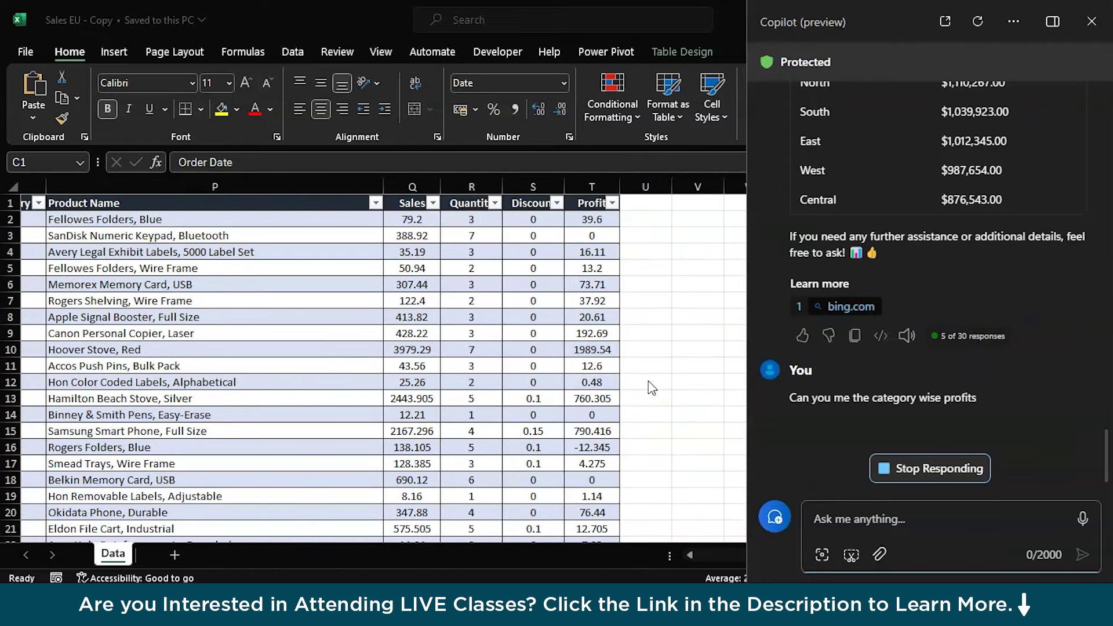
{"action": "scroll", "coordinate": [652, 388], "scroll_direction": "left", "scroll_amount": 3}
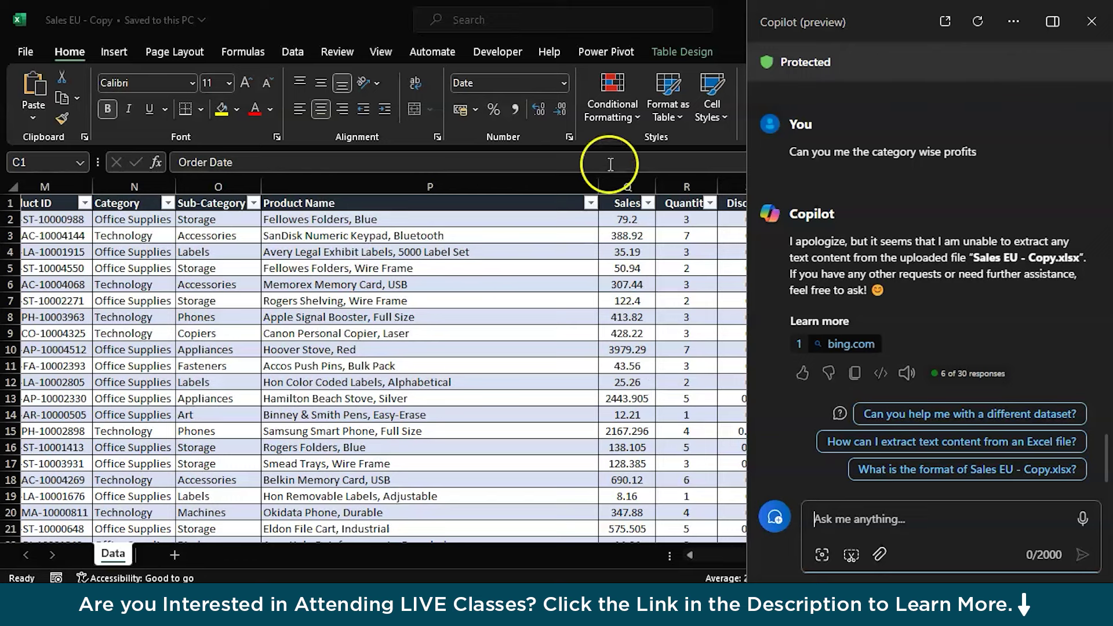
Step: Reuse the earlier profits question, replacing 'category' with the Category header copied from N1
{"action": "left_click", "coordinate": [803, 181]}
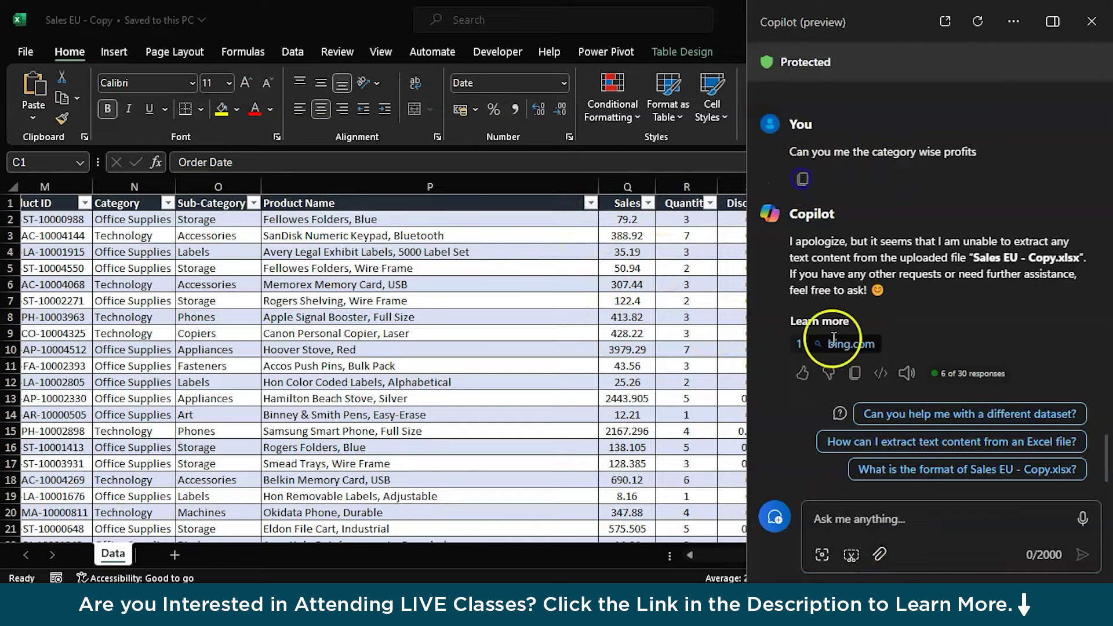
{"action": "left_click", "coordinate": [868, 521]}
{"action": "key", "text": "ctrl+v"}
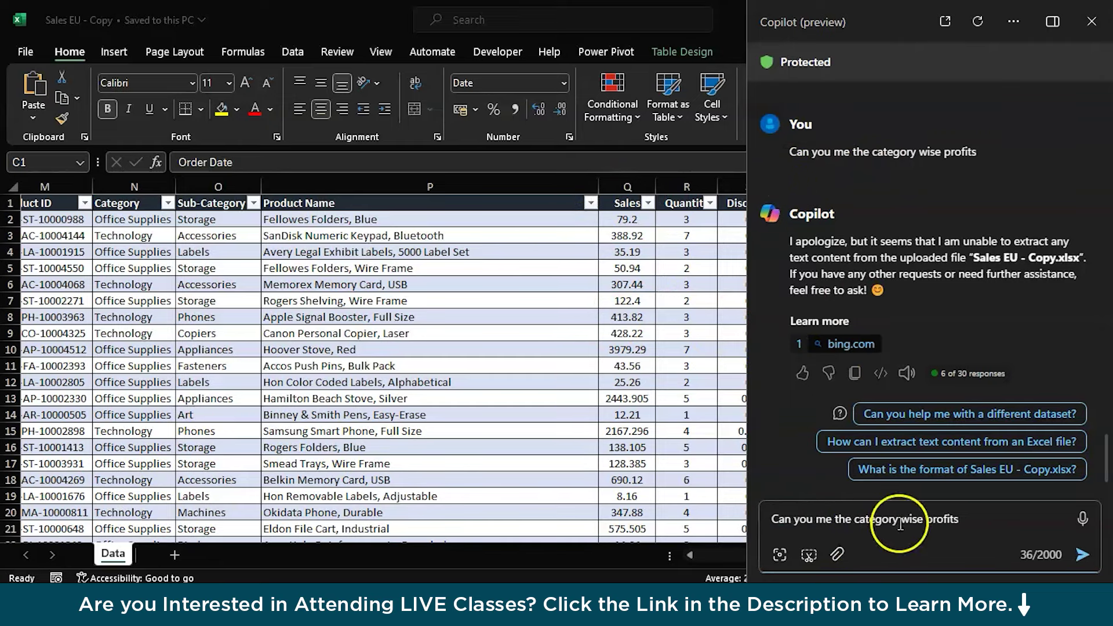
{"action": "scroll", "coordinate": [289, 238], "scroll_direction": "left", "scroll_amount": 3}
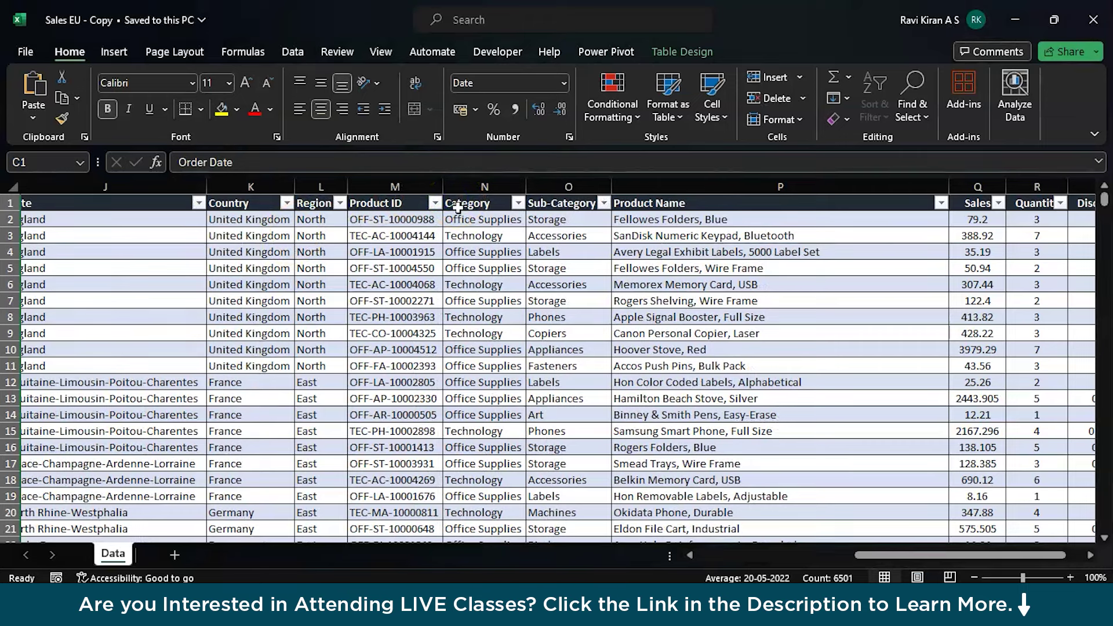
{"action": "left_click", "coordinate": [458, 208]}
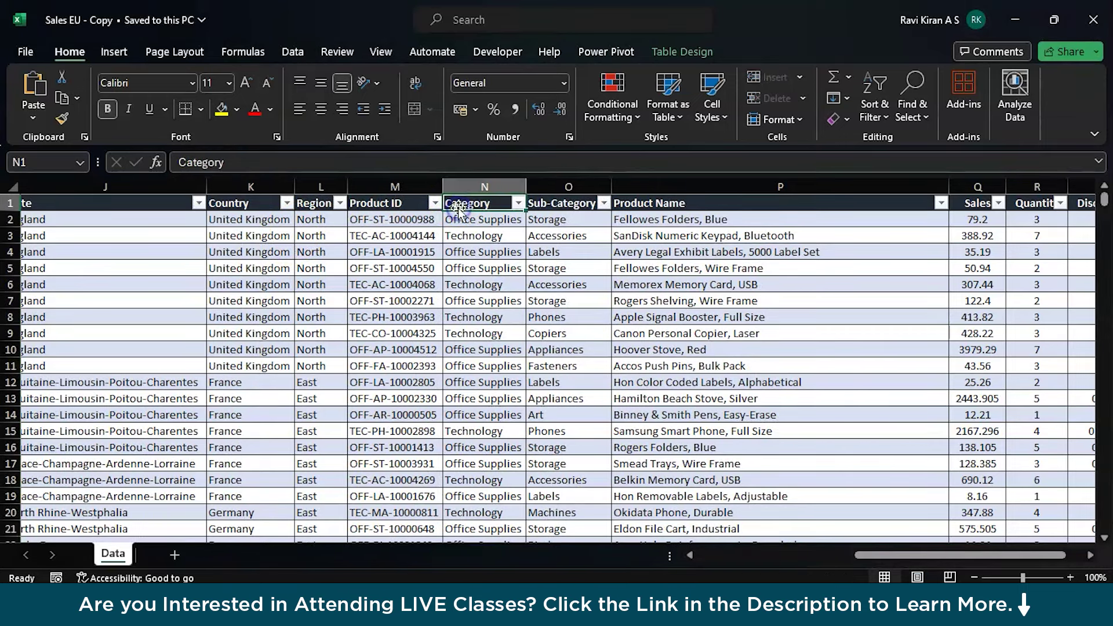
{"action": "key", "text": "ctrl+c"}
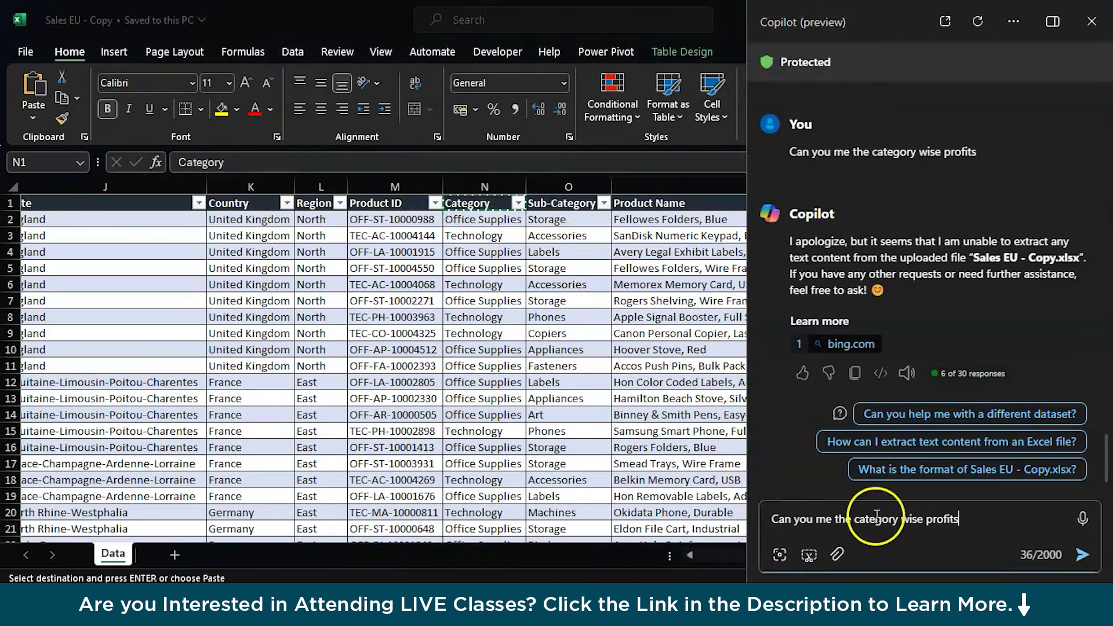
{"action": "double_click", "coordinate": [876, 516]}
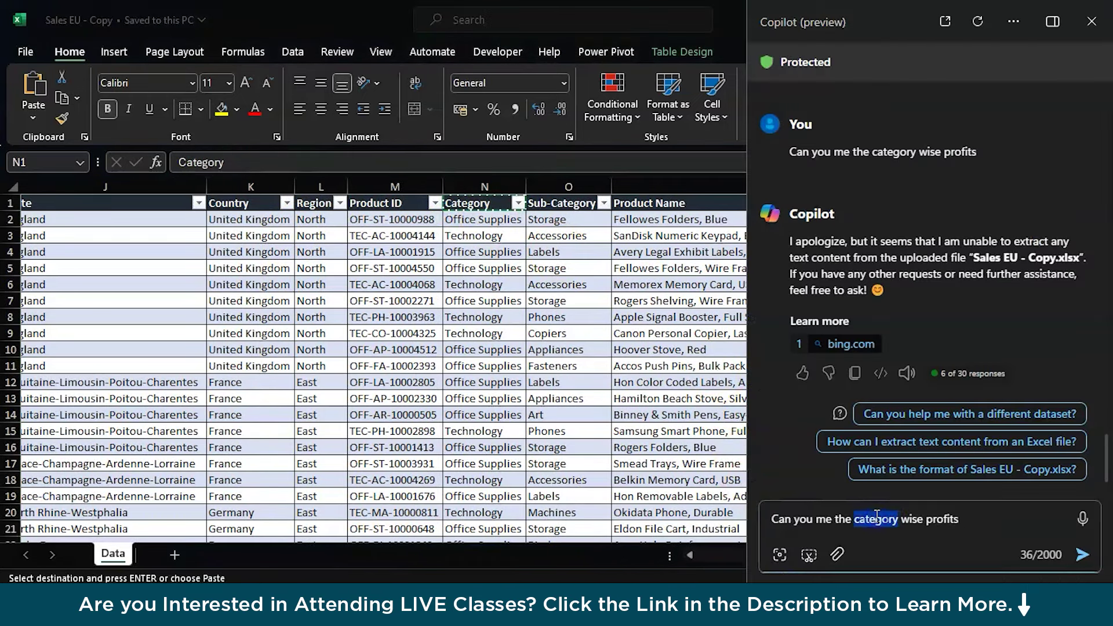
{"action": "key", "text": "ctrl+v"}
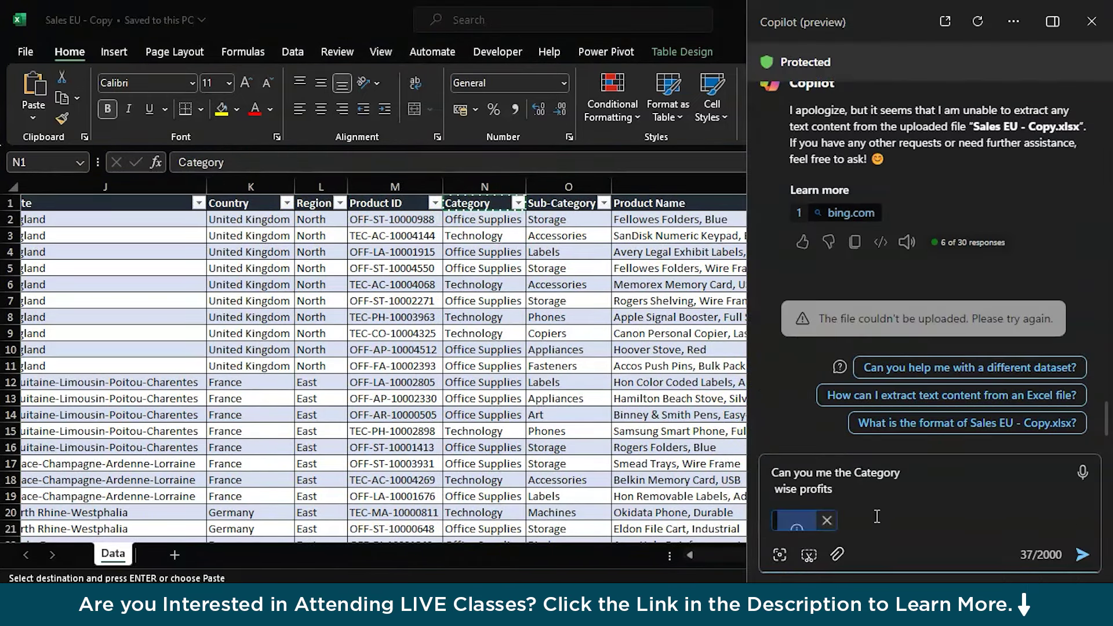
Step: Send 'Can you me the Sub-Category profits', then draft a 'Category sales report' prompt
{"action": "key", "text": "BackSpace"}
{"action": "key", "text": "Delete"}
{"action": "key", "text": "Delete"}
{"action": "key", "text": "Delete"}
{"action": "key", "text": "Delete"}
{"action": "key", "text": "Delete"}
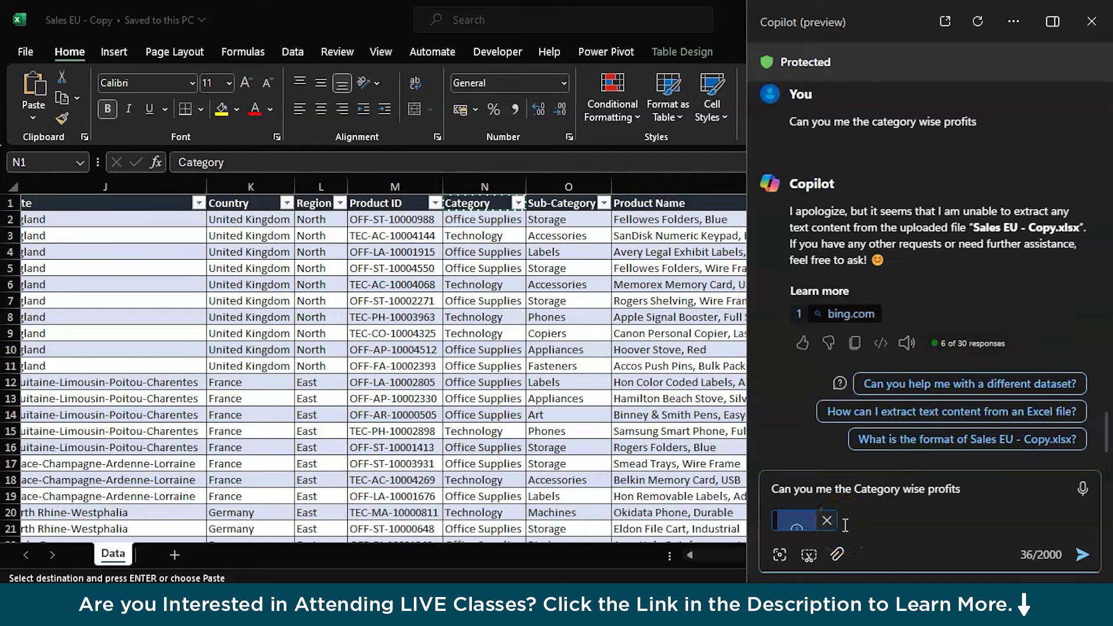
{"action": "key", "text": "ctrl+Left"}
{"action": "type", "text": "Sub-"}
{"action": "left_click", "coordinate": [937, 513]}
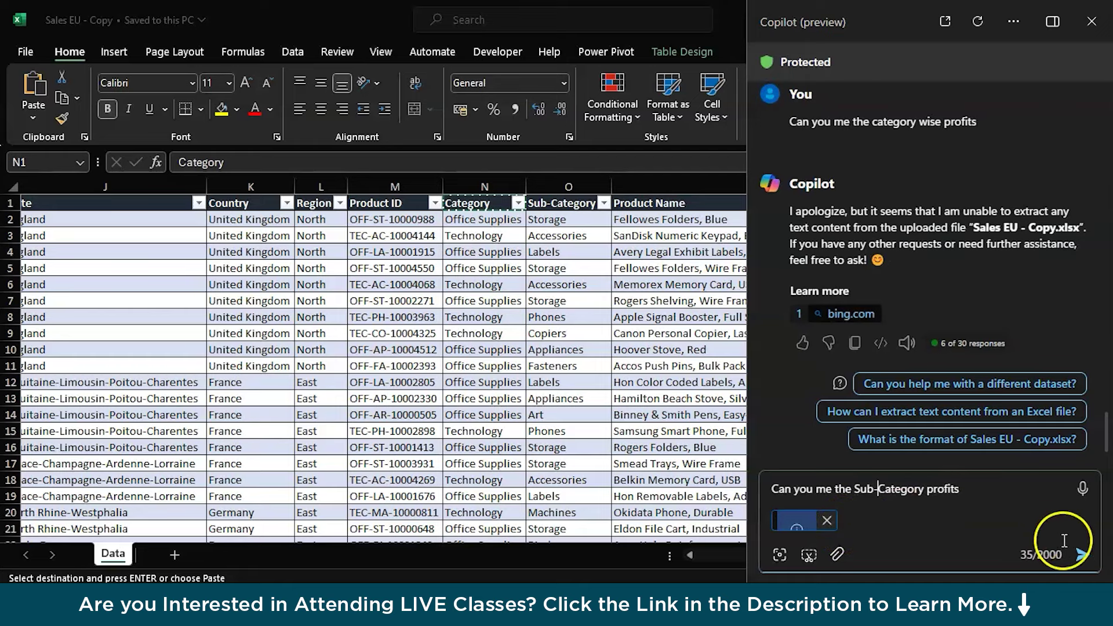
{"action": "left_click", "coordinate": [1081, 554]}
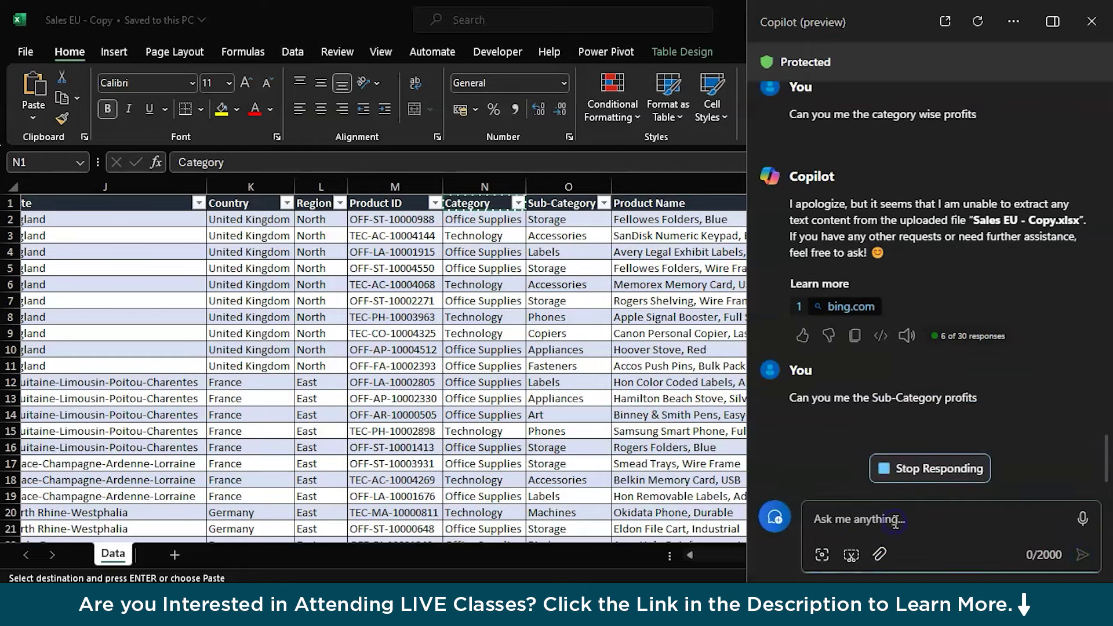
{"action": "key", "text": "ctrl+v"}
{"action": "type", "text": "sales"}
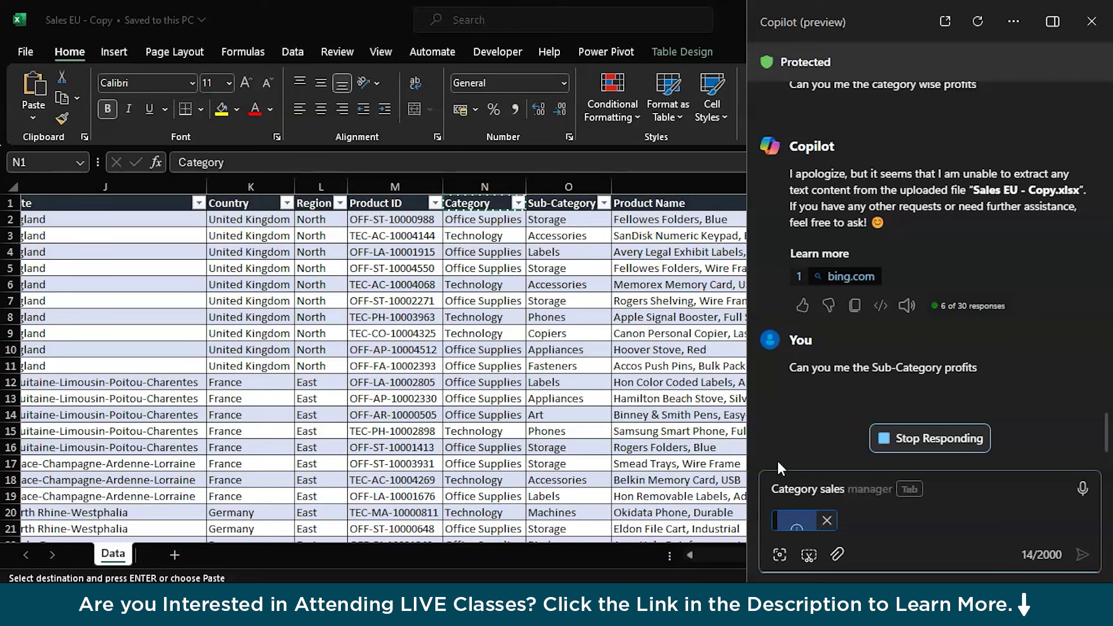
{"action": "type", "text": " report"}
Step: Send 'Can you Give me Category sales report' to Copilot and review the reply
{"action": "key", "text": "Home"}
{"action": "type", "text": "Can you Give me"}
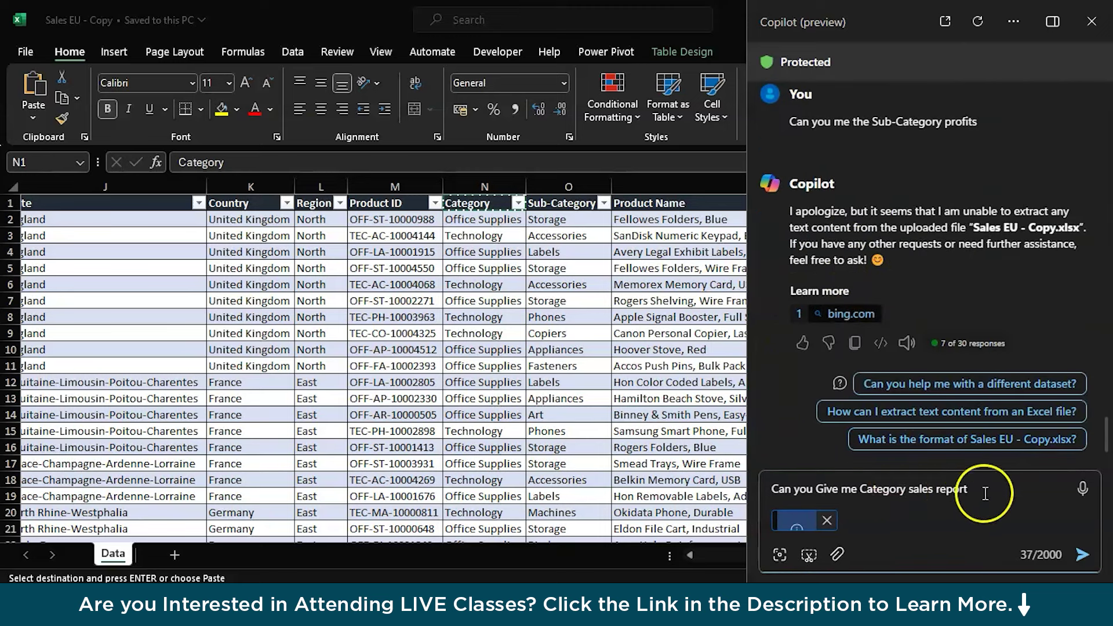
{"action": "left_click", "coordinate": [1082, 555]}
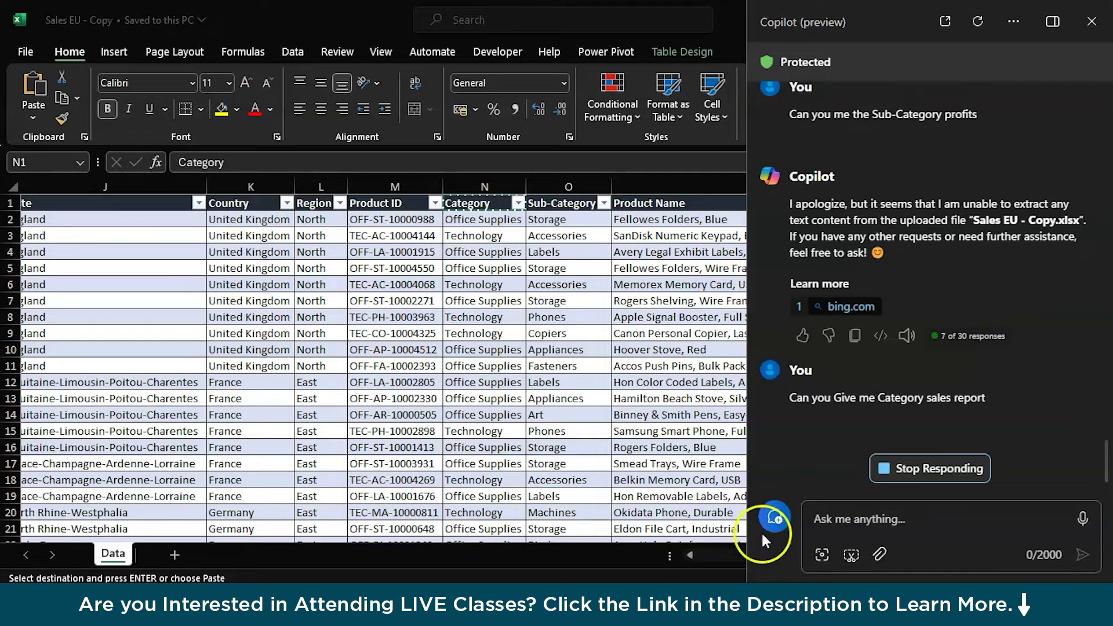
{"action": "scroll", "coordinate": [724, 505], "scroll_direction": "right", "scroll_amount": 6}
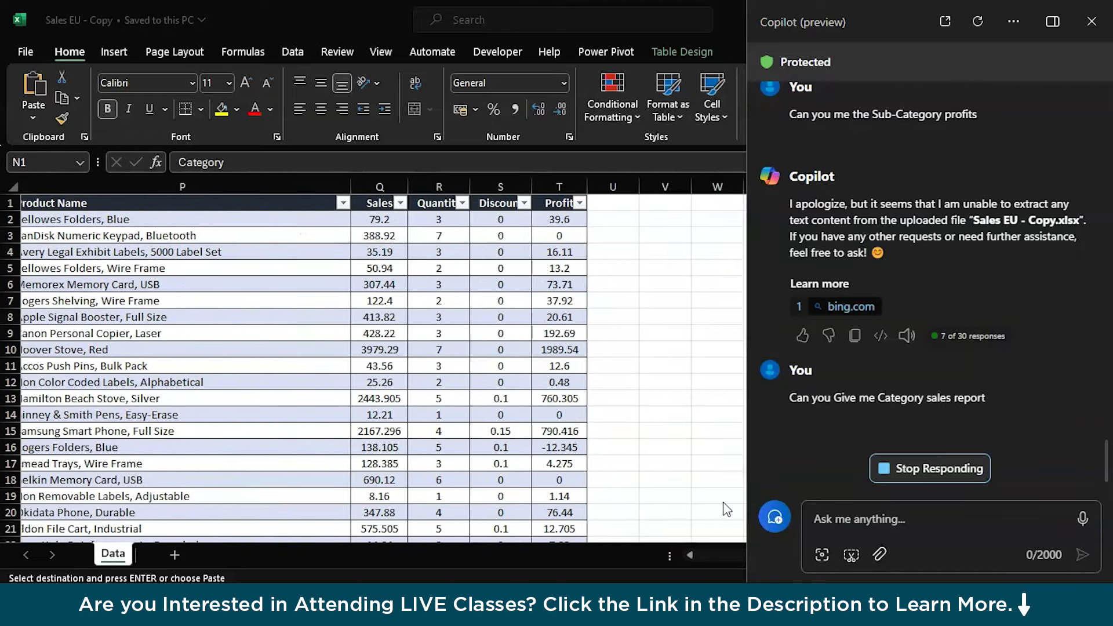
{"action": "scroll", "coordinate": [726, 510], "scroll_direction": "left", "scroll_amount": 6}
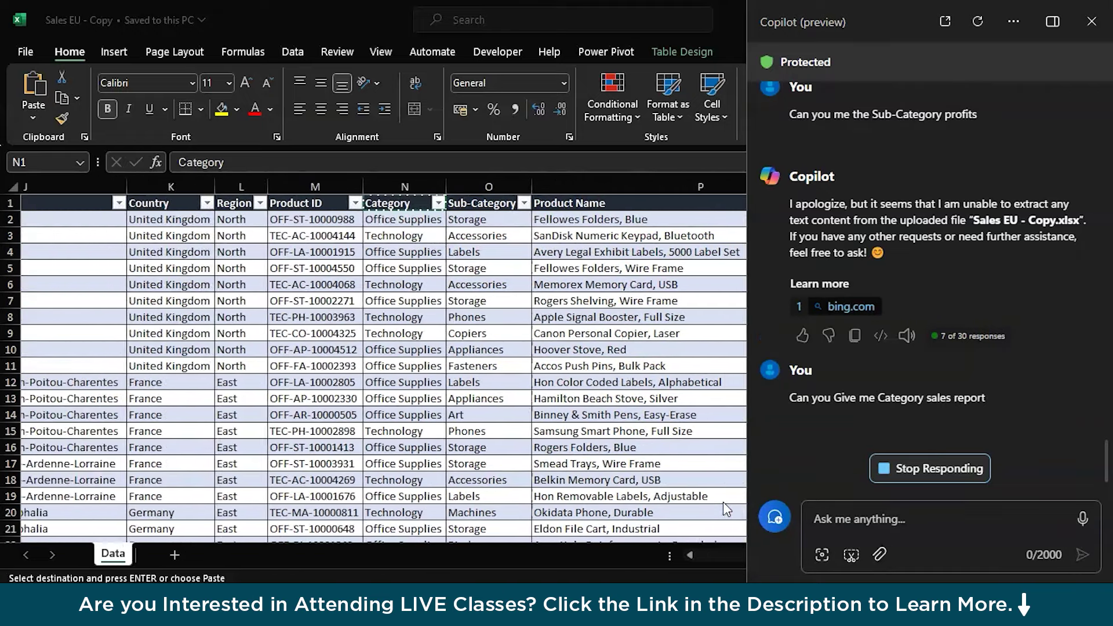
{"action": "scroll", "coordinate": [723, 508], "scroll_direction": "left", "scroll_amount": 6}
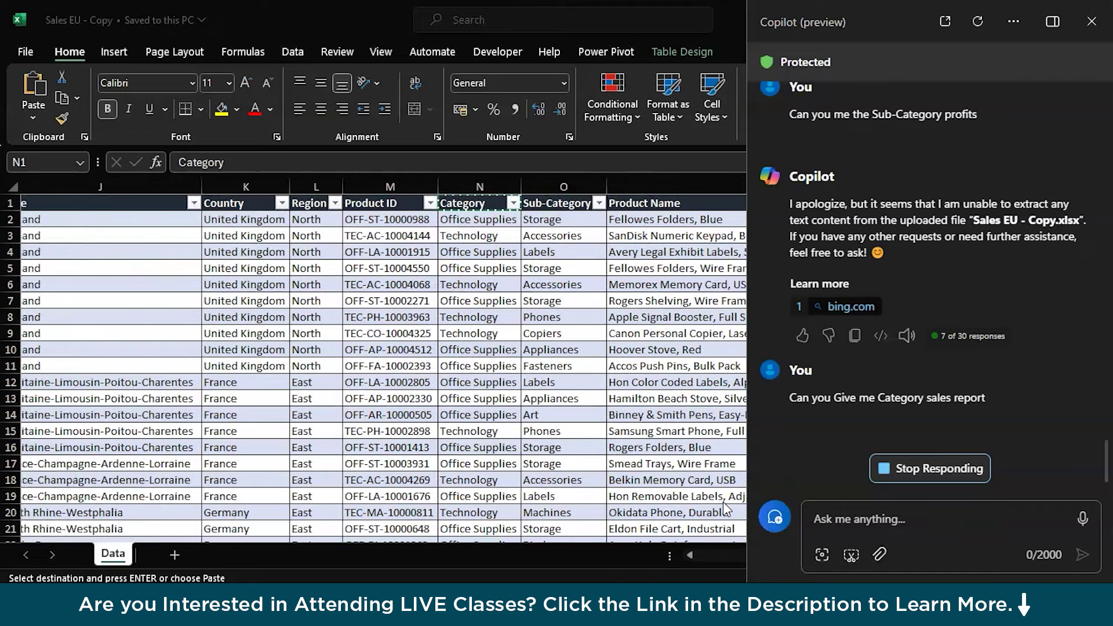
{"action": "scroll", "coordinate": [723, 502], "scroll_direction": "right", "scroll_amount": 12}
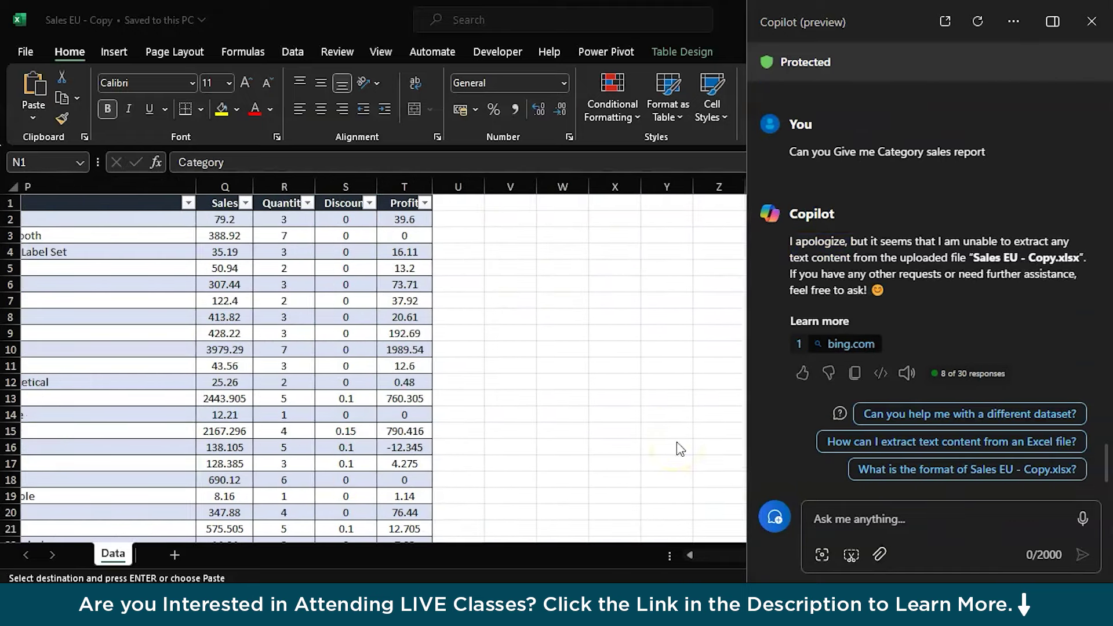
{"action": "triple_click", "coordinate": [894, 268]}
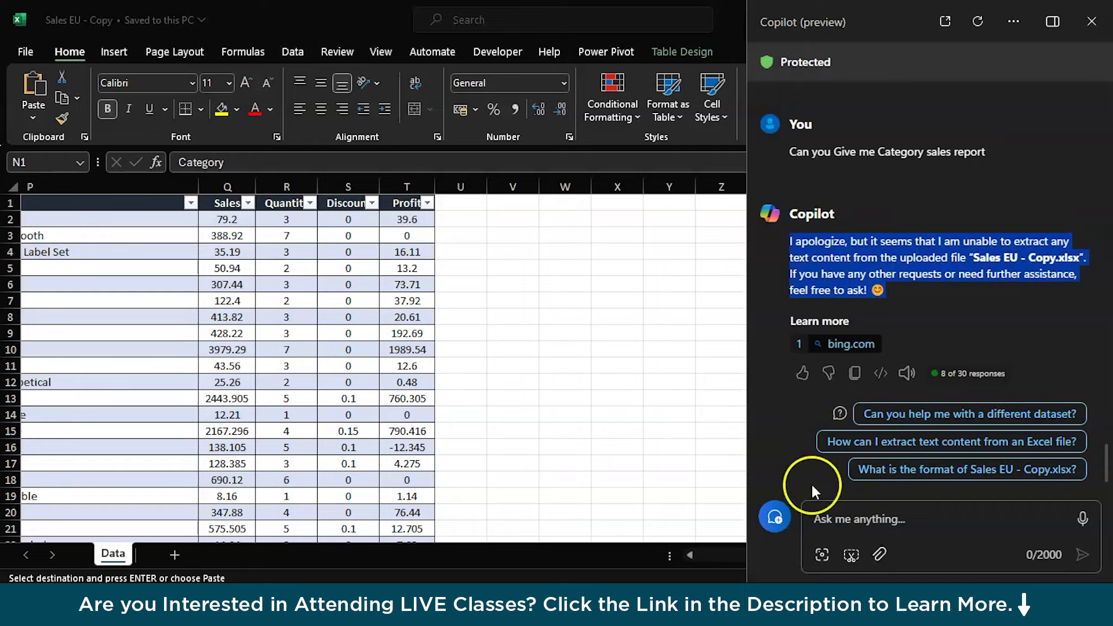
{"action": "scroll", "coordinate": [895, 242], "scroll_direction": "up", "scroll_amount": 10}
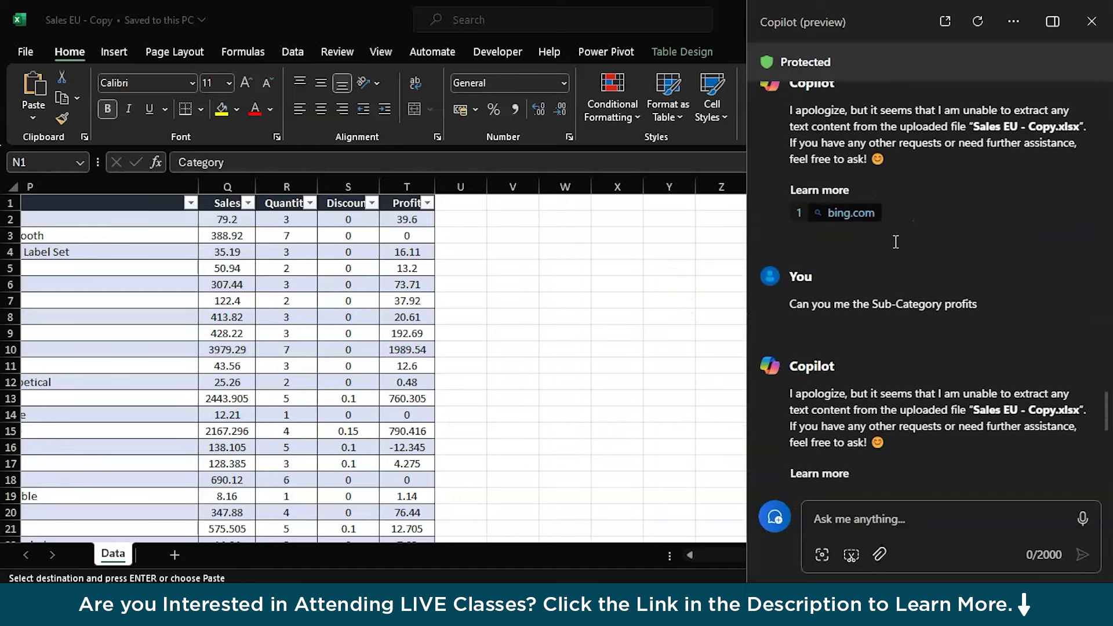
{"action": "scroll", "coordinate": [896, 241], "scroll_direction": "up", "scroll_amount": 5}
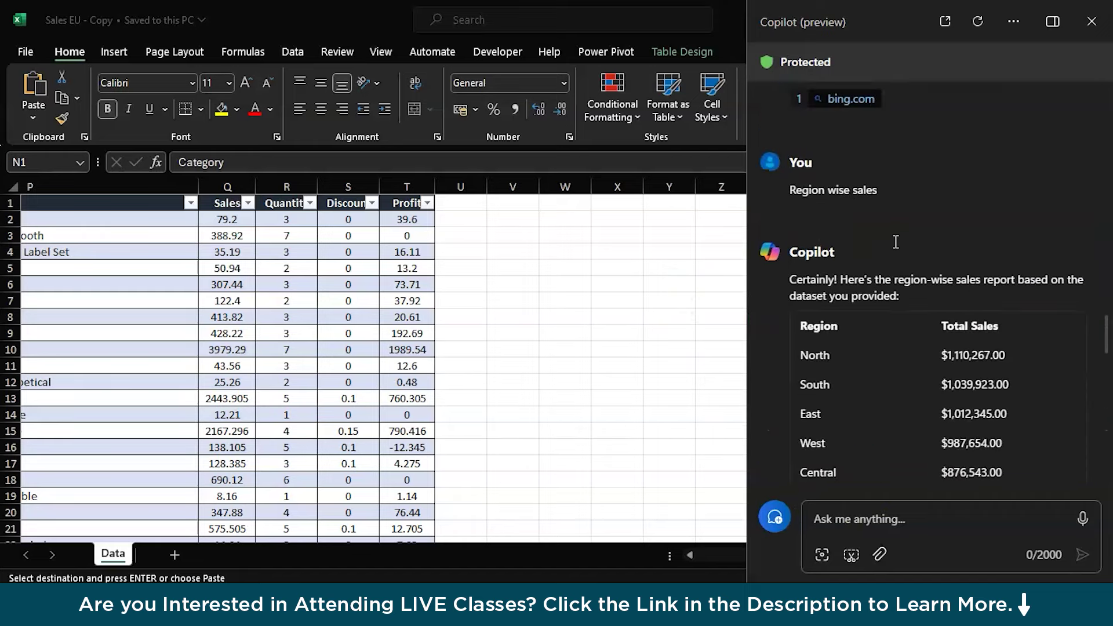
{"action": "scroll", "coordinate": [820, 236], "scroll_direction": "down", "scroll_amount": 1}
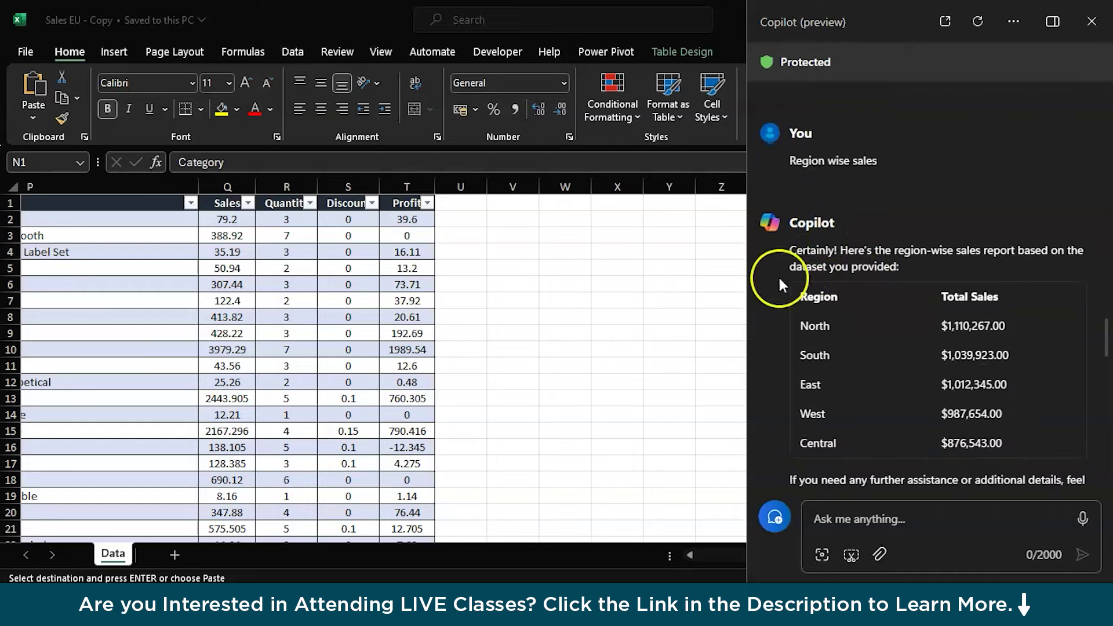
{"action": "scroll", "coordinate": [283, 364], "scroll_direction": "left", "scroll_amount": 6}
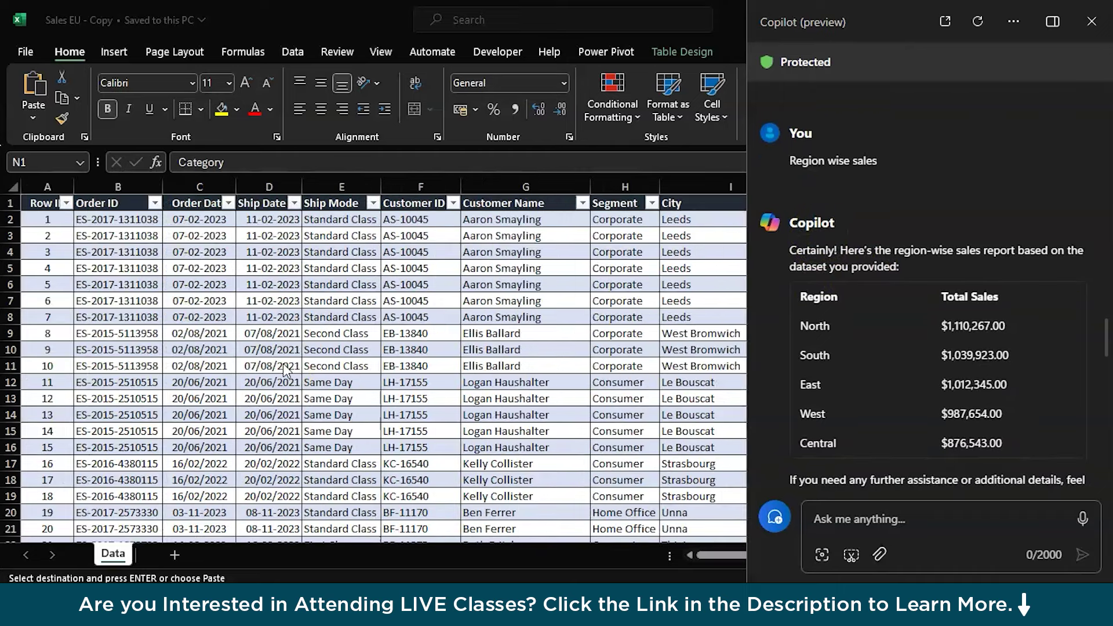